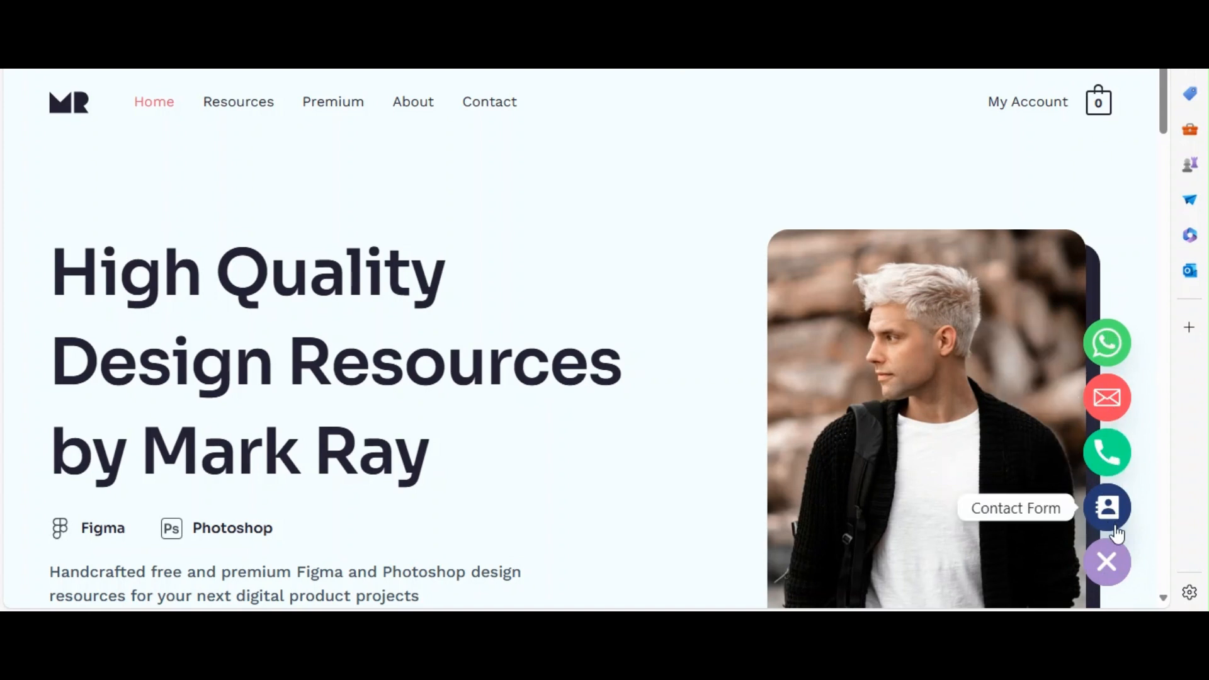
Preview the WhatsApp chat popup from the floating contact widget on the website, and close it.
click(1108, 564)
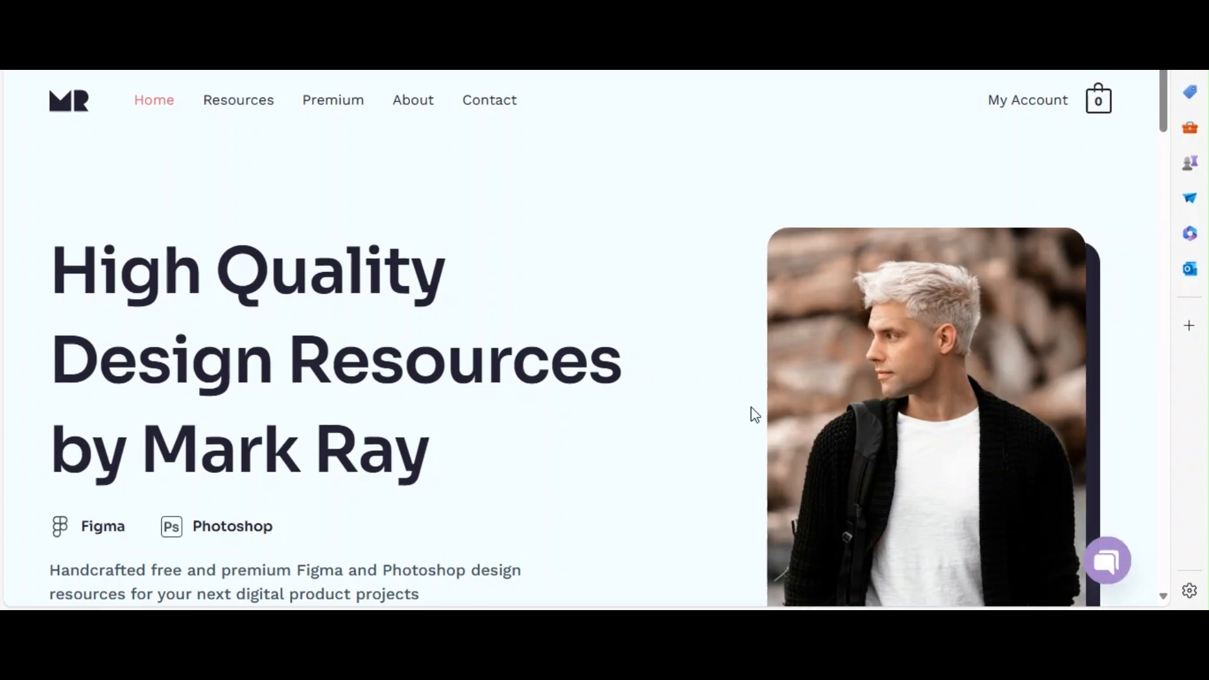
click(1110, 567)
click(1106, 341)
click(1114, 203)
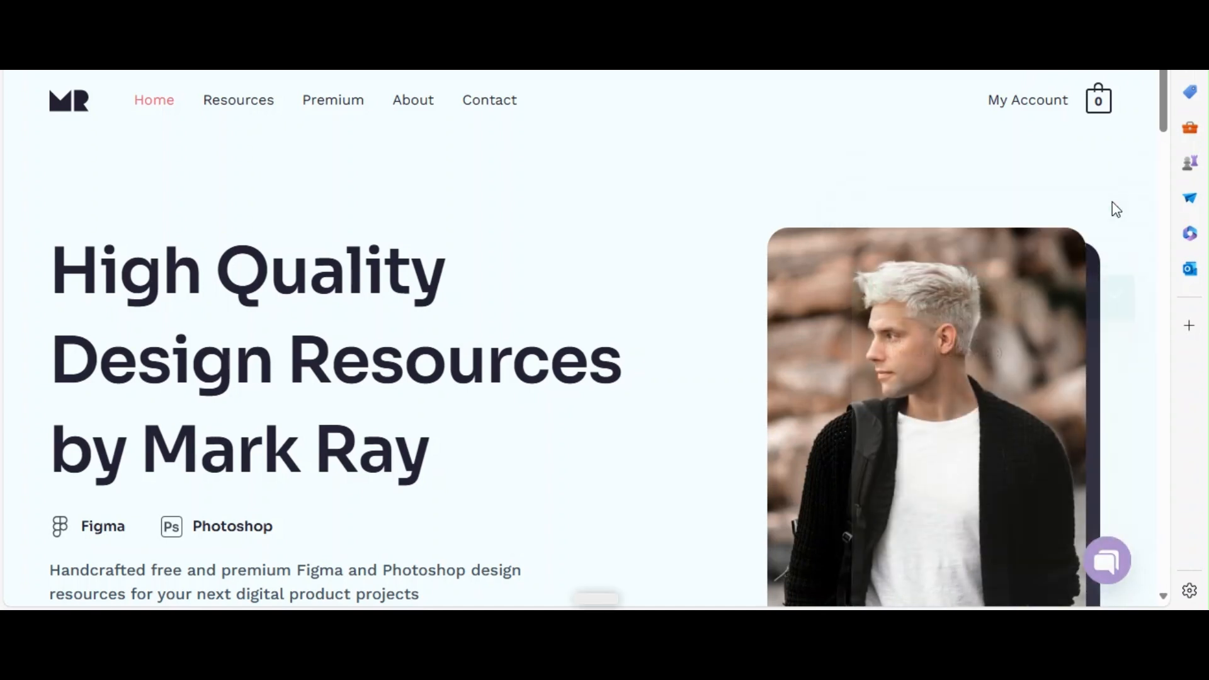
Preview the contact form from the floating chat widget, close it, and toggle the channel list.
click(1115, 567)
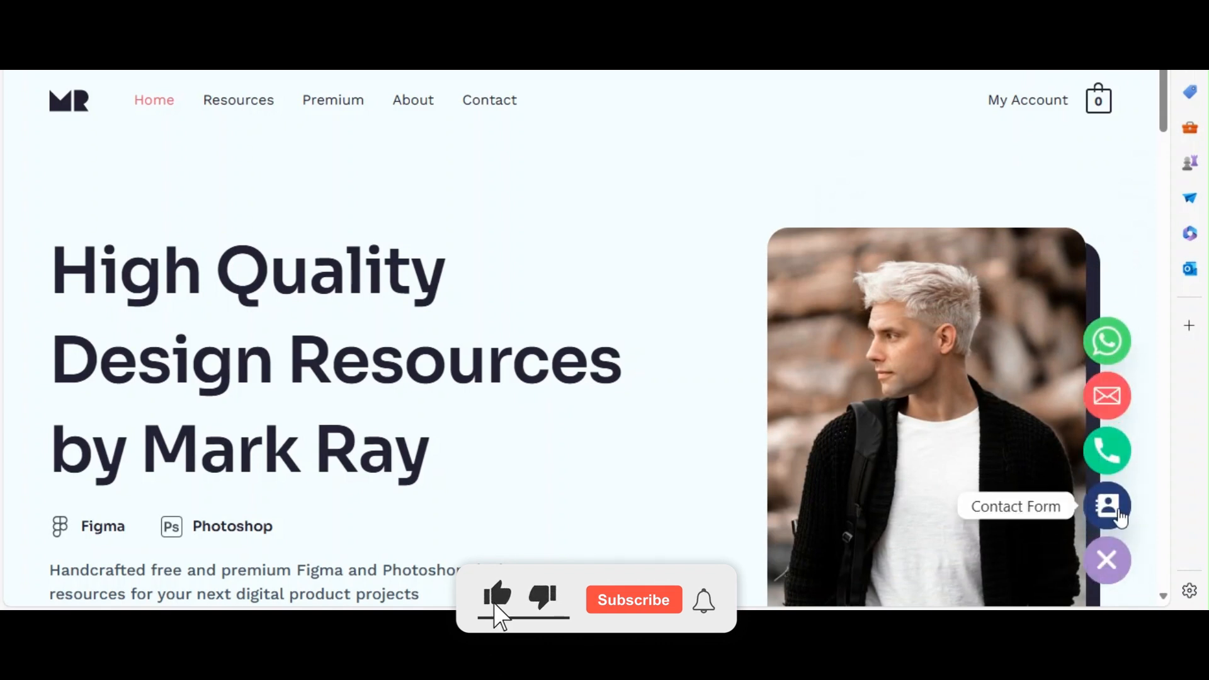
click(1108, 505)
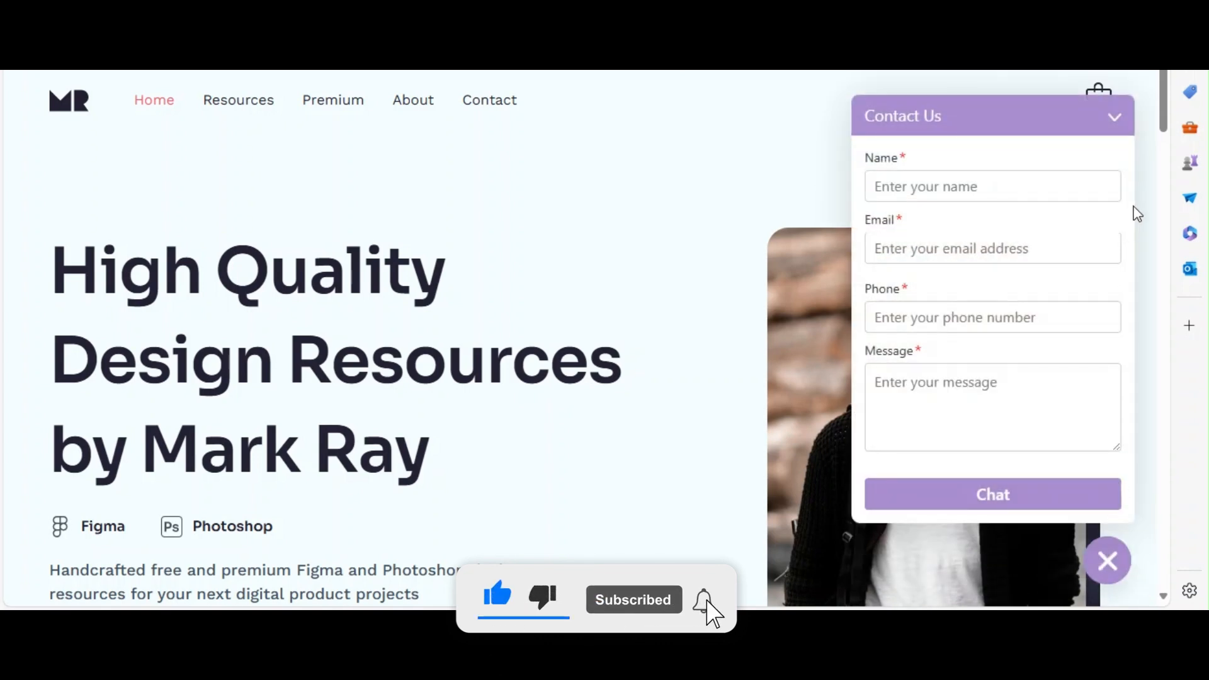
click(1116, 118)
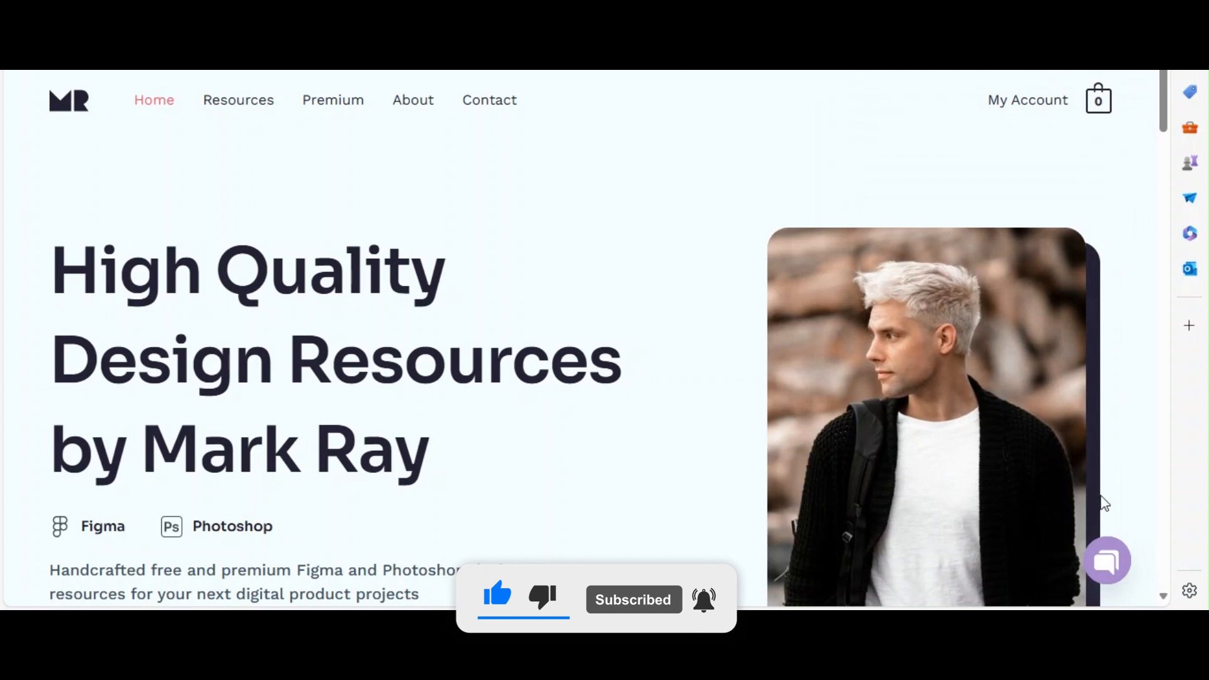
click(1105, 561)
click(1105, 560)
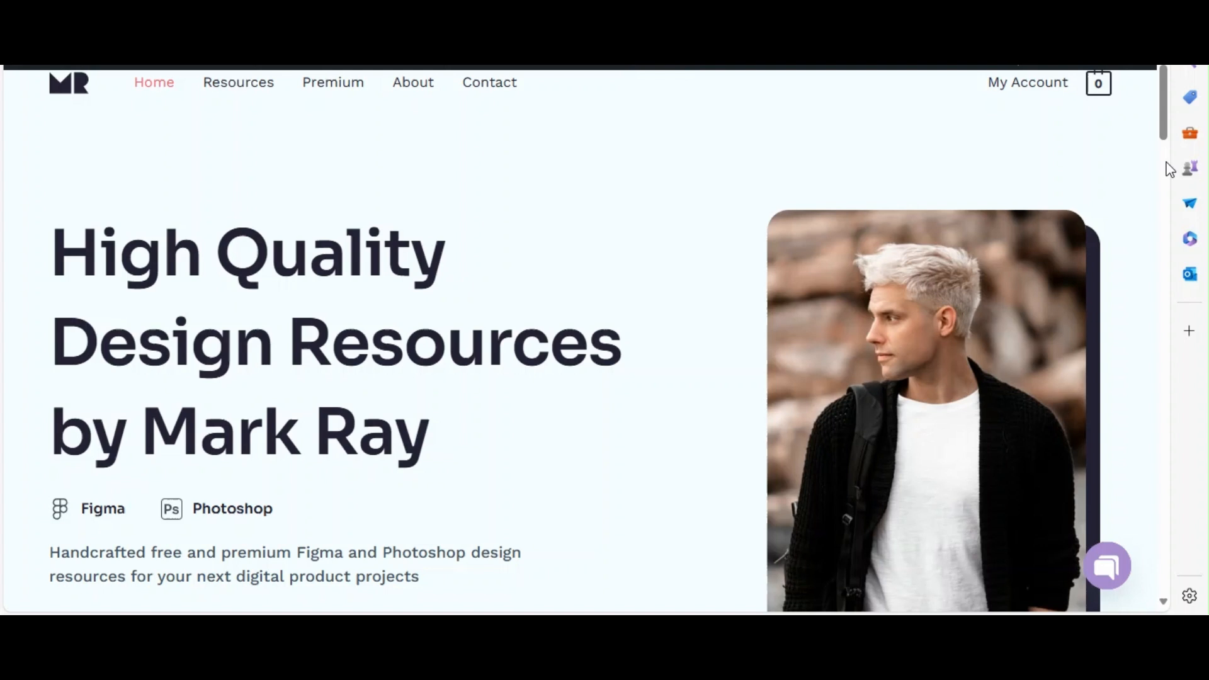
Check the contact form and the WhatsApp chat popup once more from the floating widget, then collapse the channel list.
click(1110, 569)
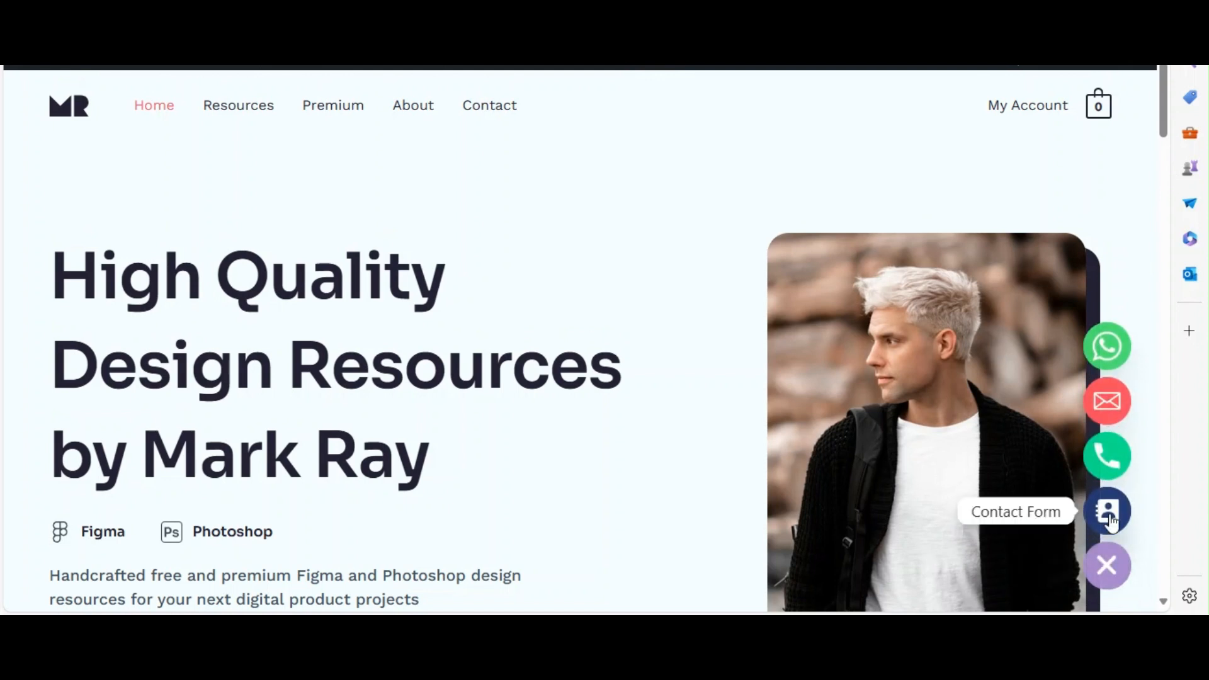
click(1110, 520)
click(1120, 122)
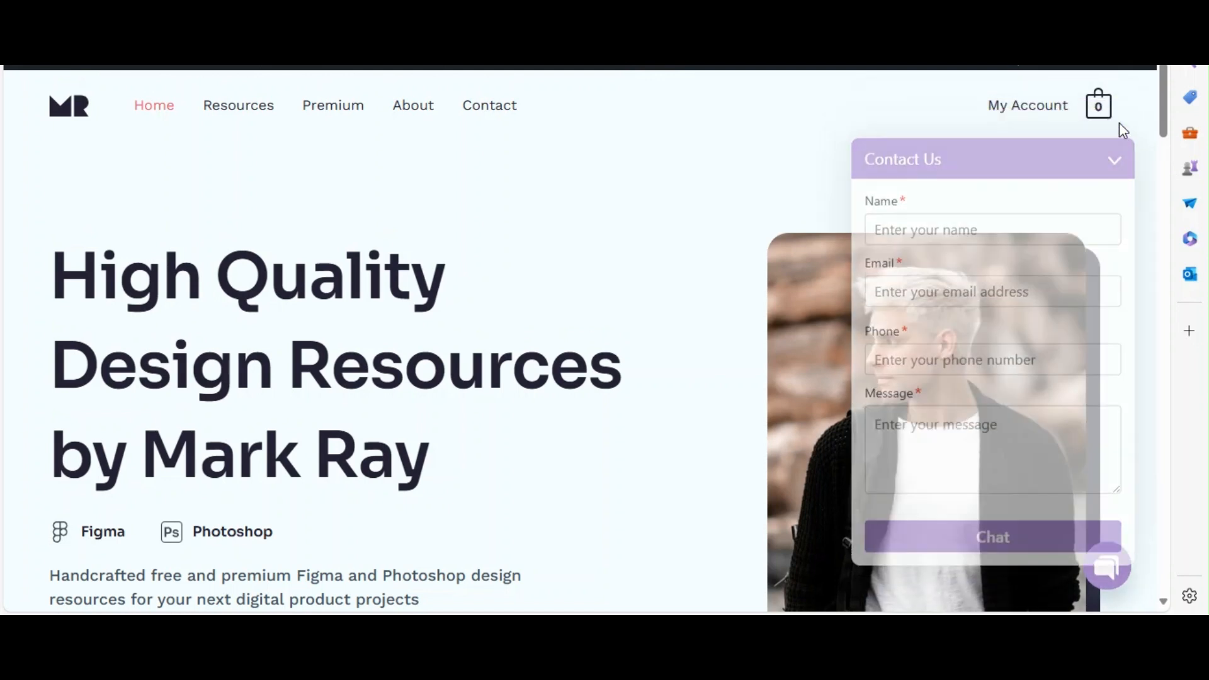
click(1114, 573)
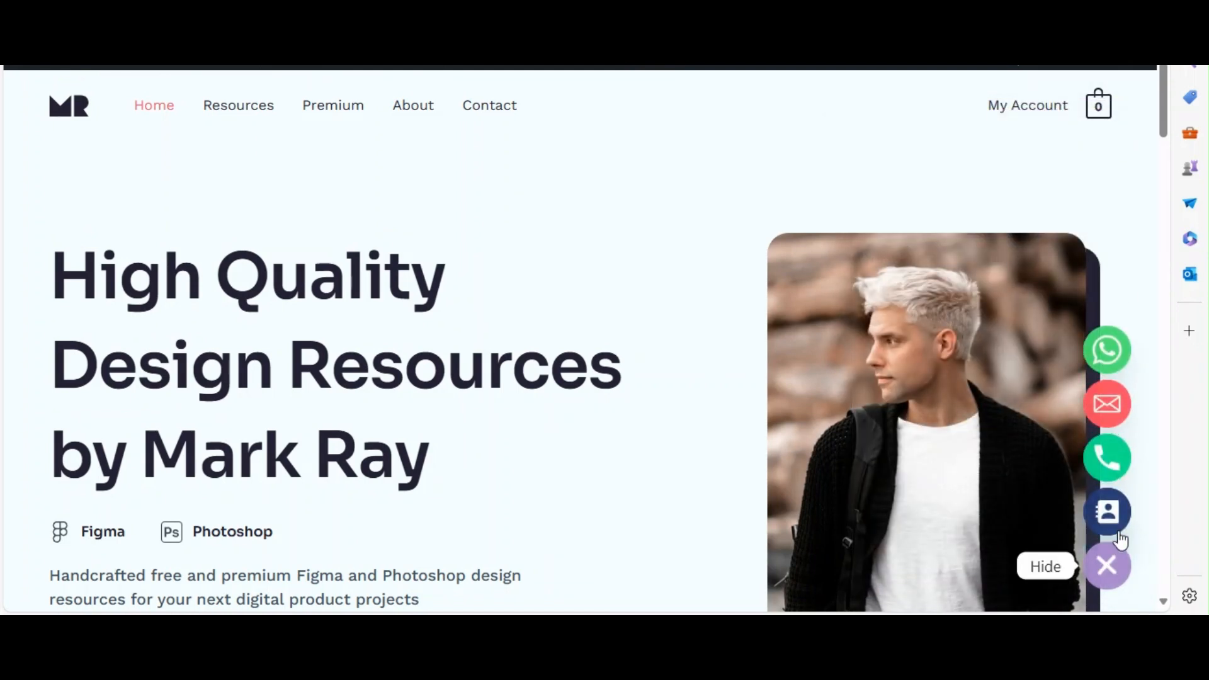
click(1104, 347)
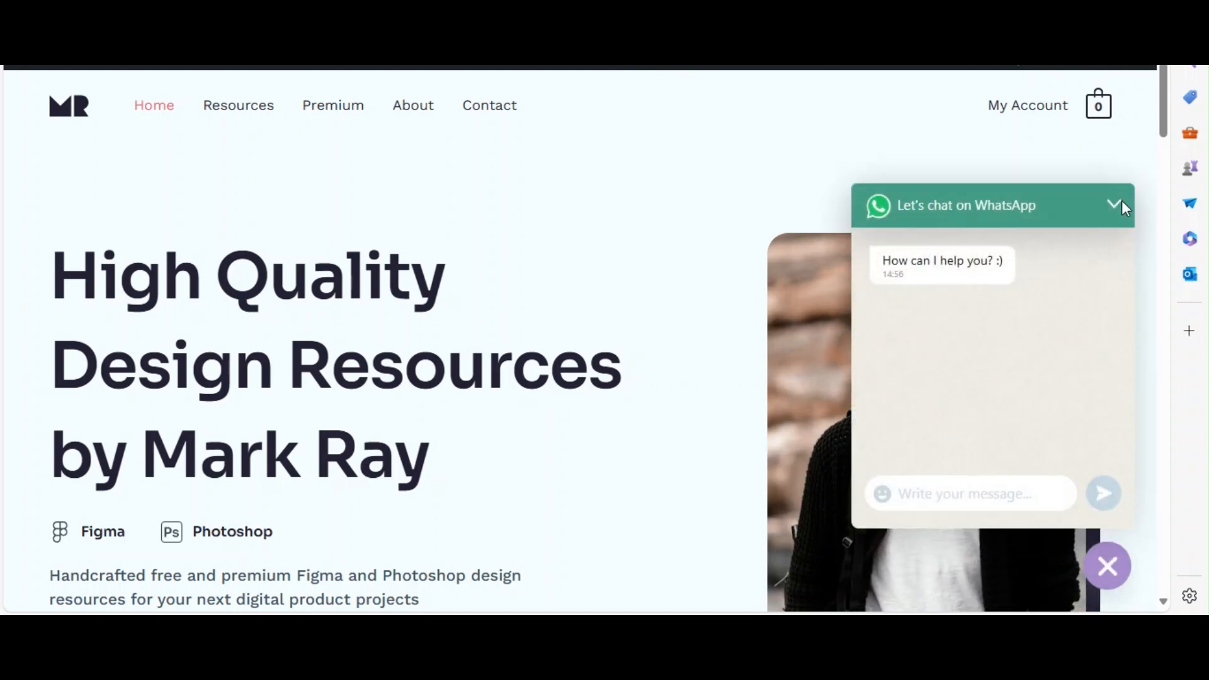
click(1116, 208)
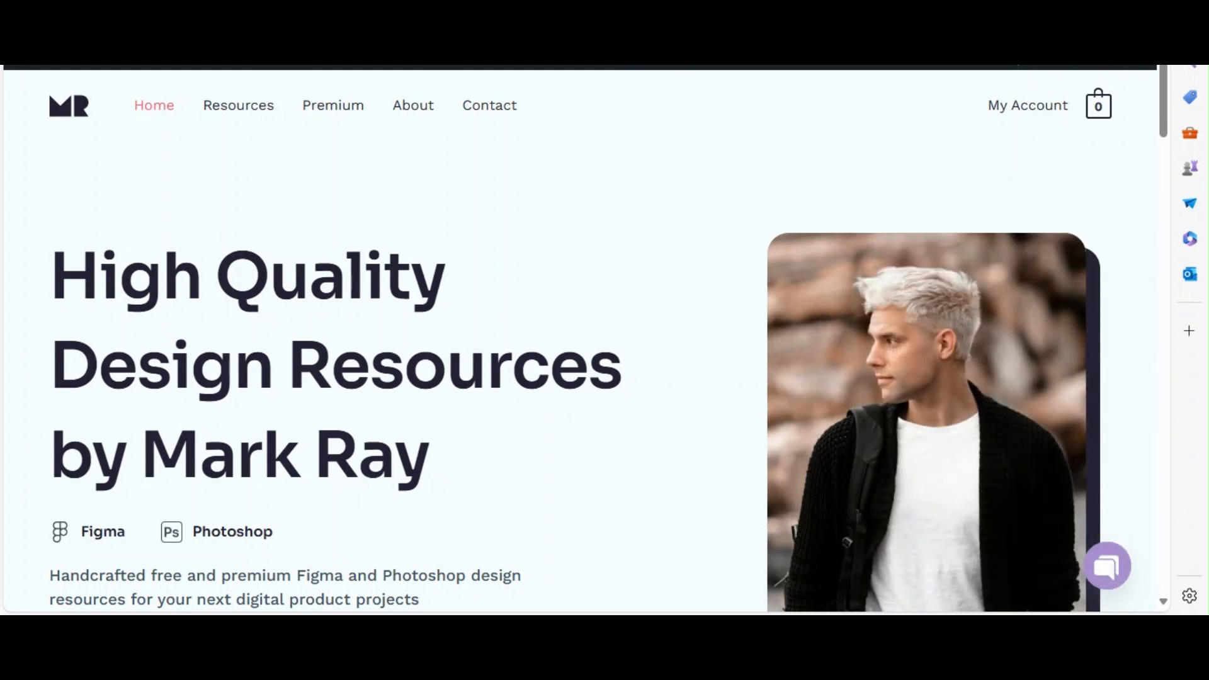
click(1103, 561)
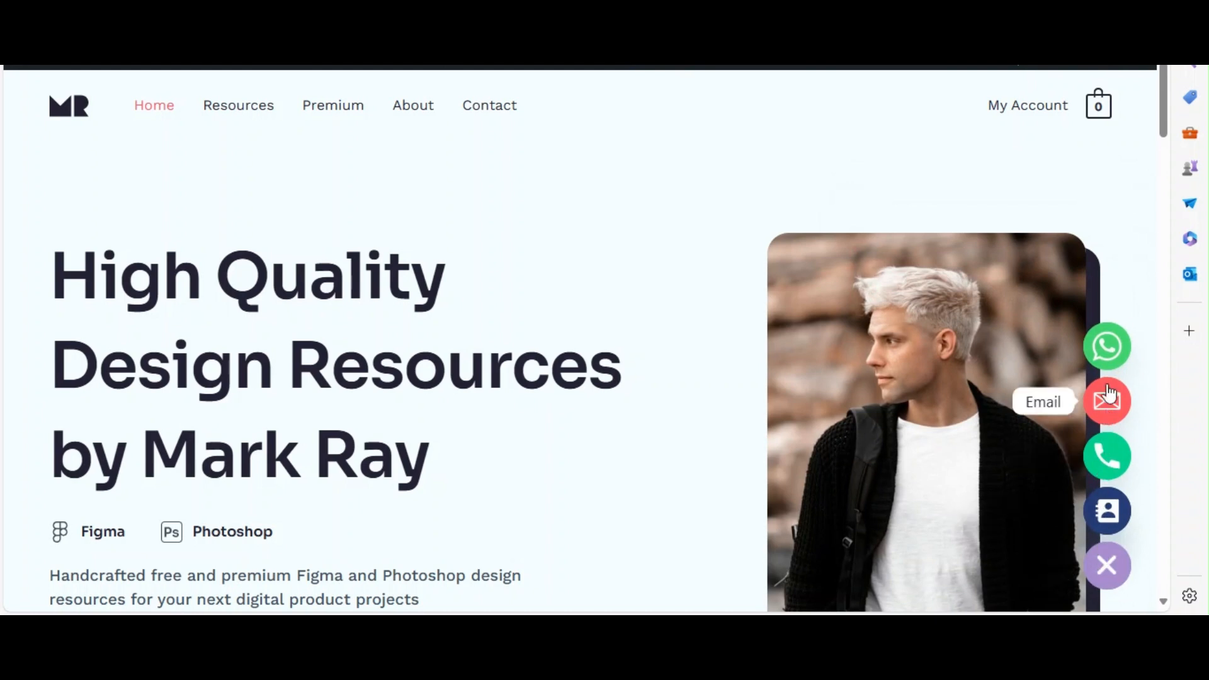
click(1107, 564)
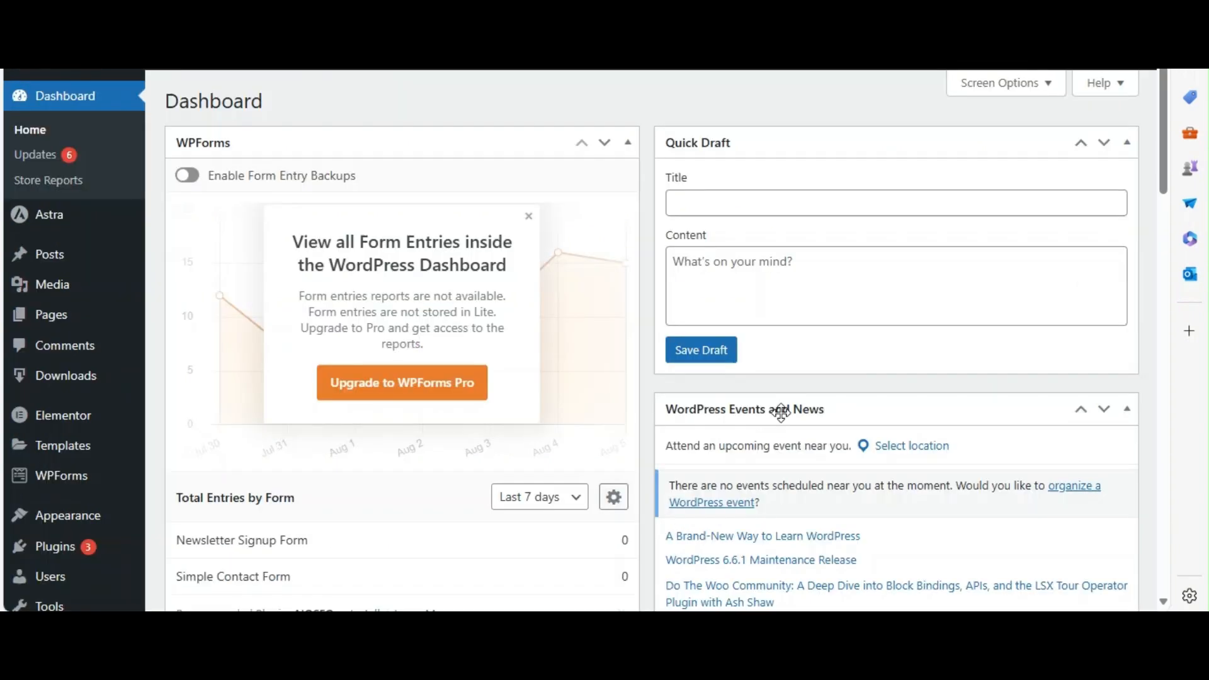
Open the Chaty plugin's dashboard in the WordPress admin.
drag(277, 106, 152, 98)
click(316, 116)
mouse_move(51, 561)
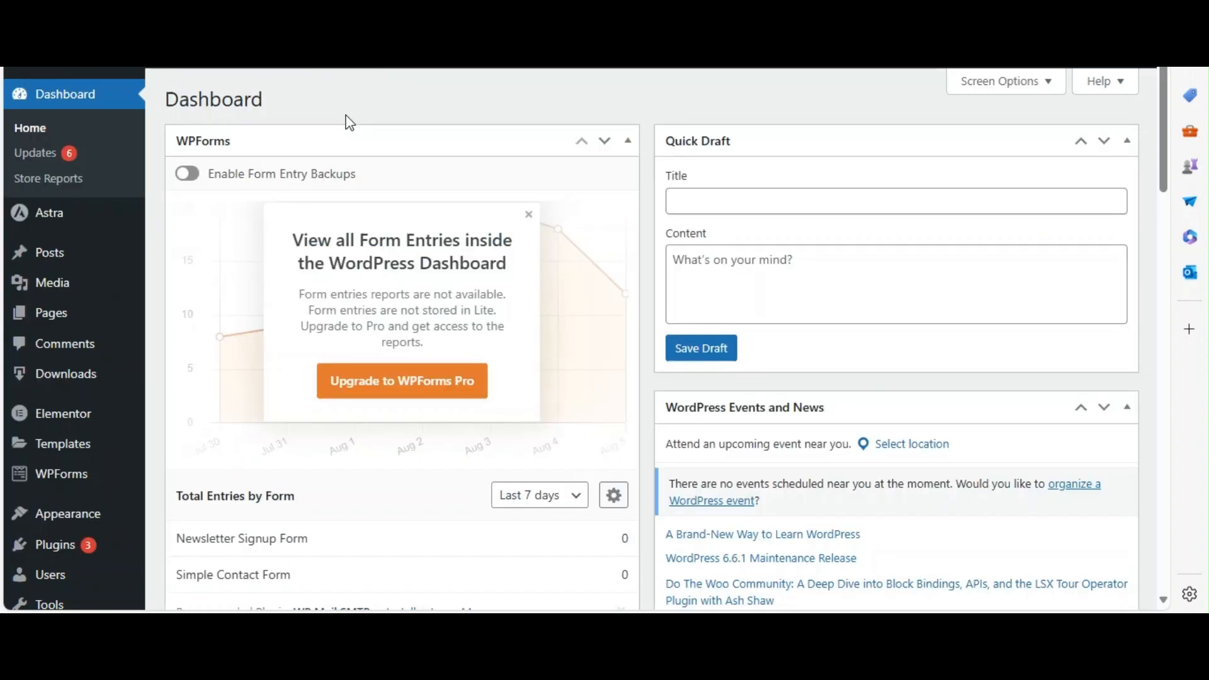
scroll(338, 118, down, 5)
mouse_move(94, 559)
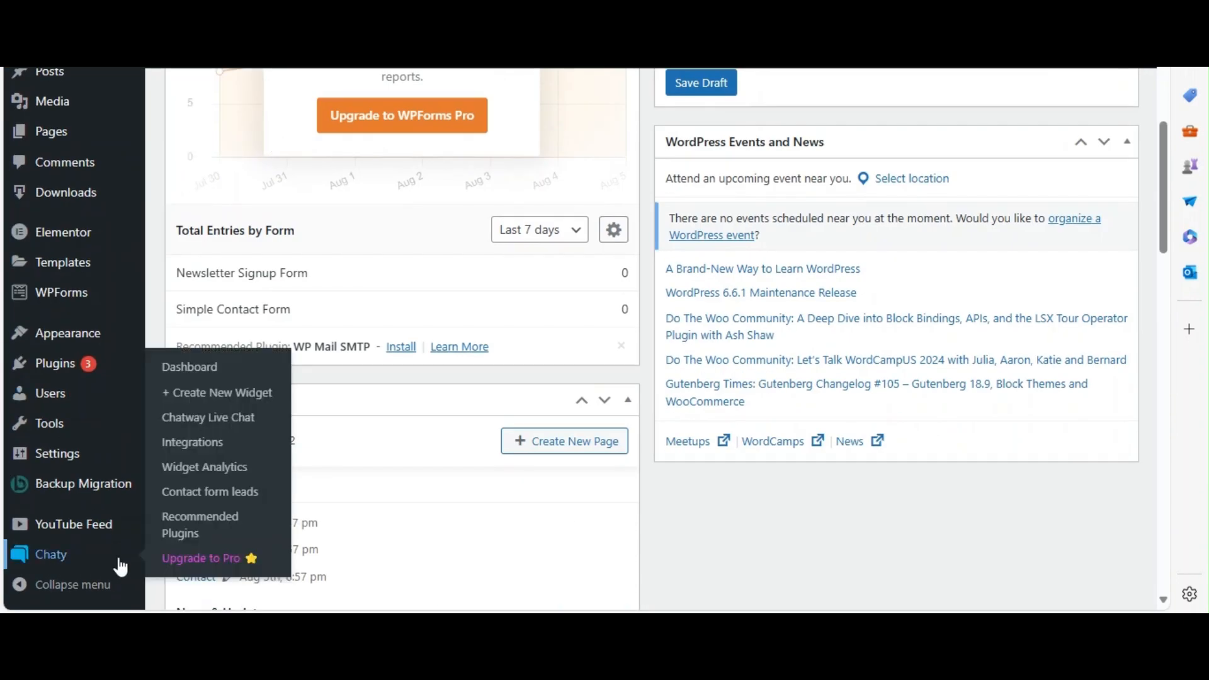
click(190, 368)
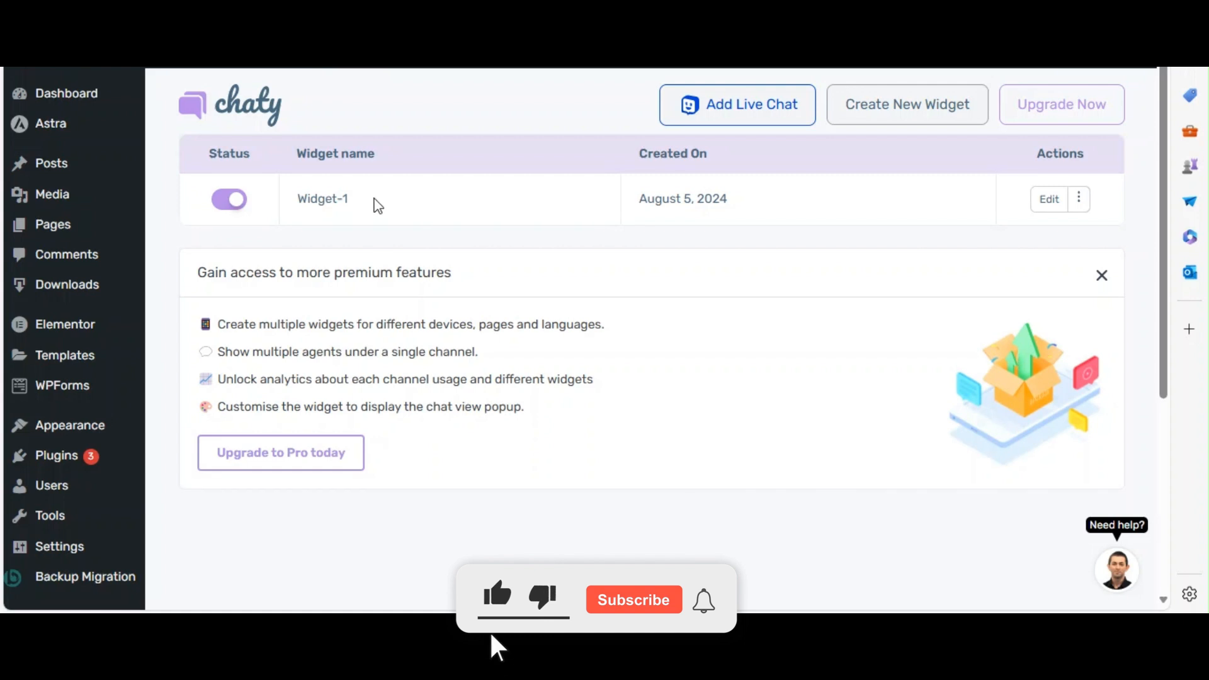
Open Widget-1 for editing at the channel selection step.
drag(348, 200, 299, 200)
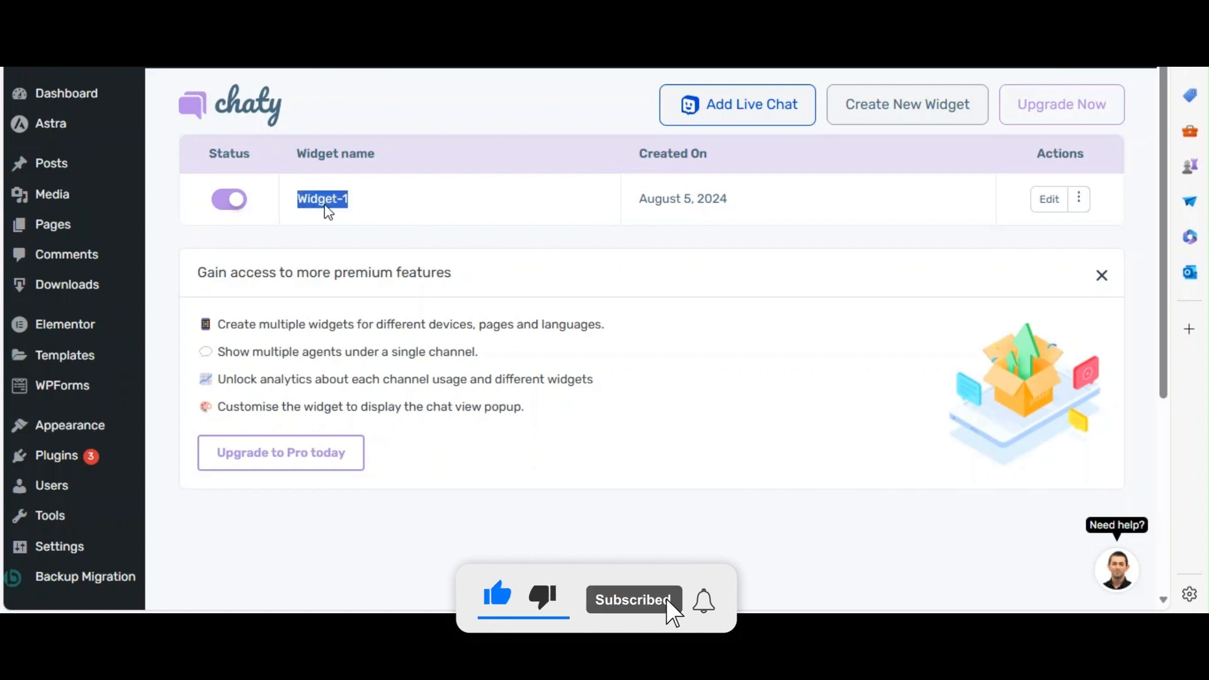
click(537, 239)
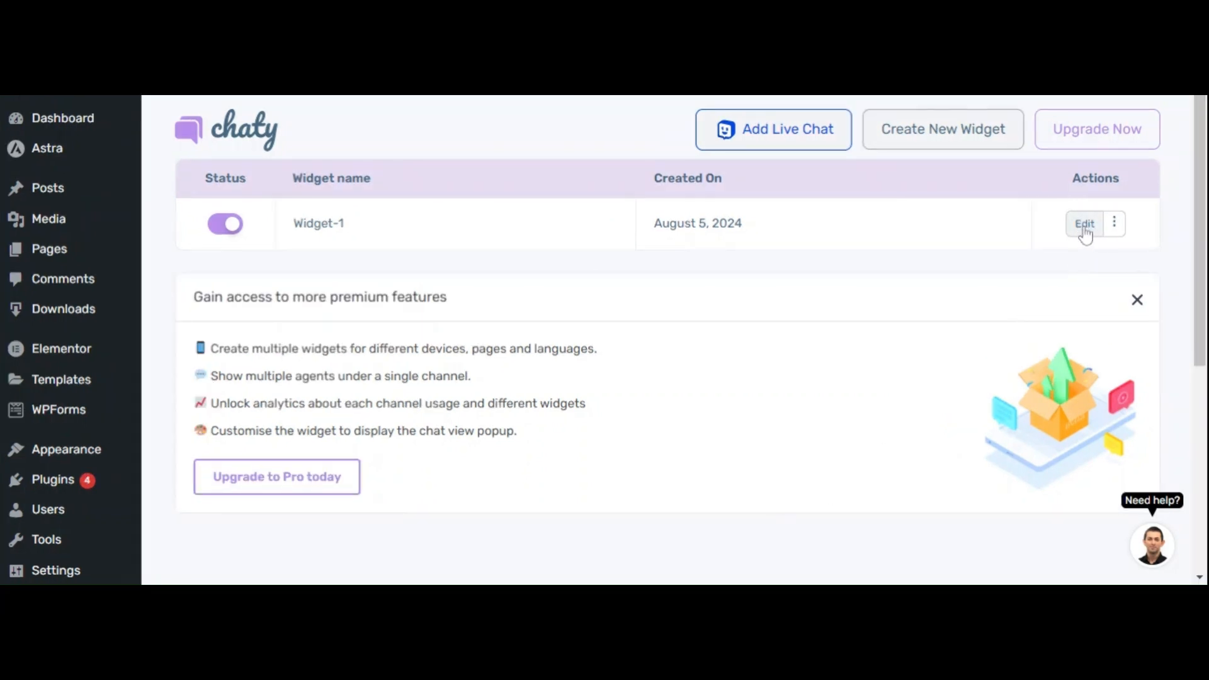
click(1084, 225)
drag(499, 252, 279, 252)
click(698, 277)
Review the selected channels of Widget-1 and the WhatsApp, email and phone settings below them.
scroll(845, 326, down, 2)
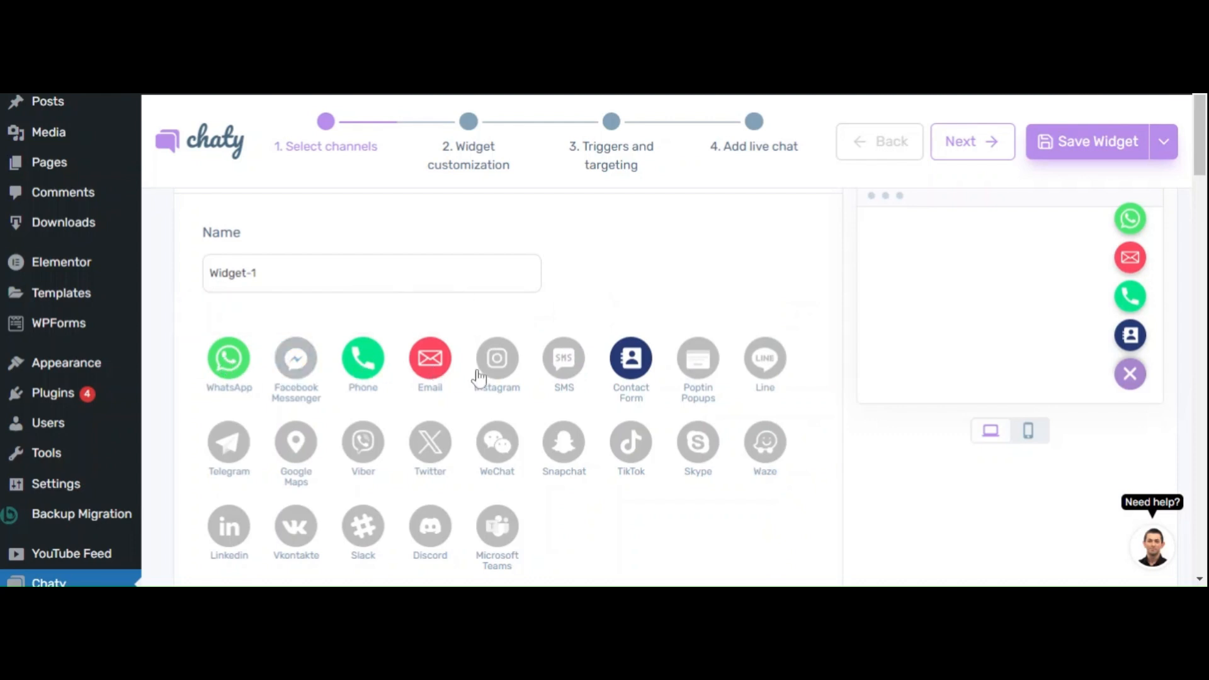
scroll(971, 391, down, 15)
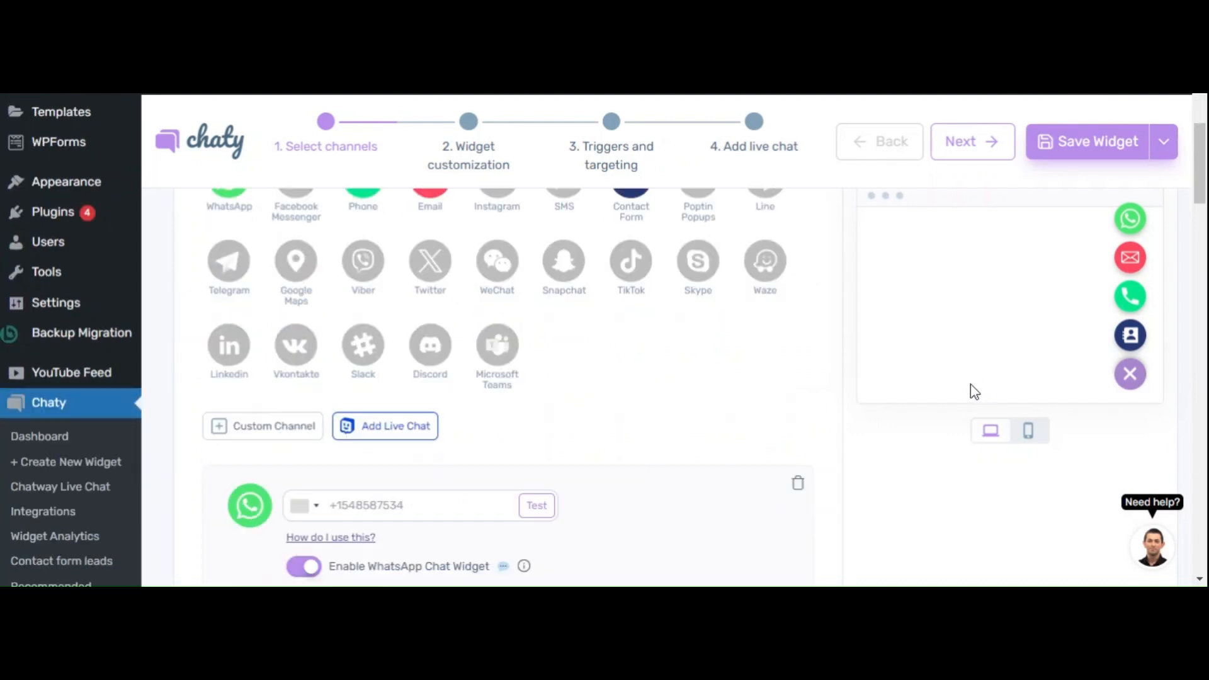
scroll(971, 392, down, 3)
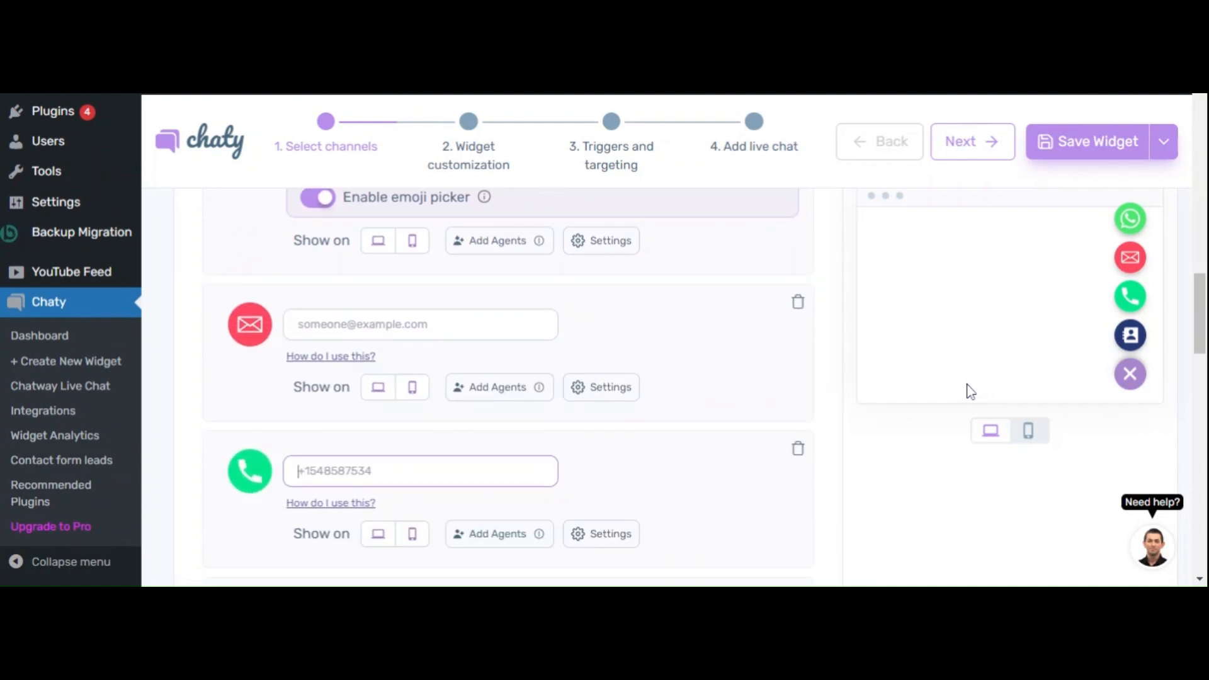
scroll(971, 392, up, 3)
scroll(970, 391, up, 12)
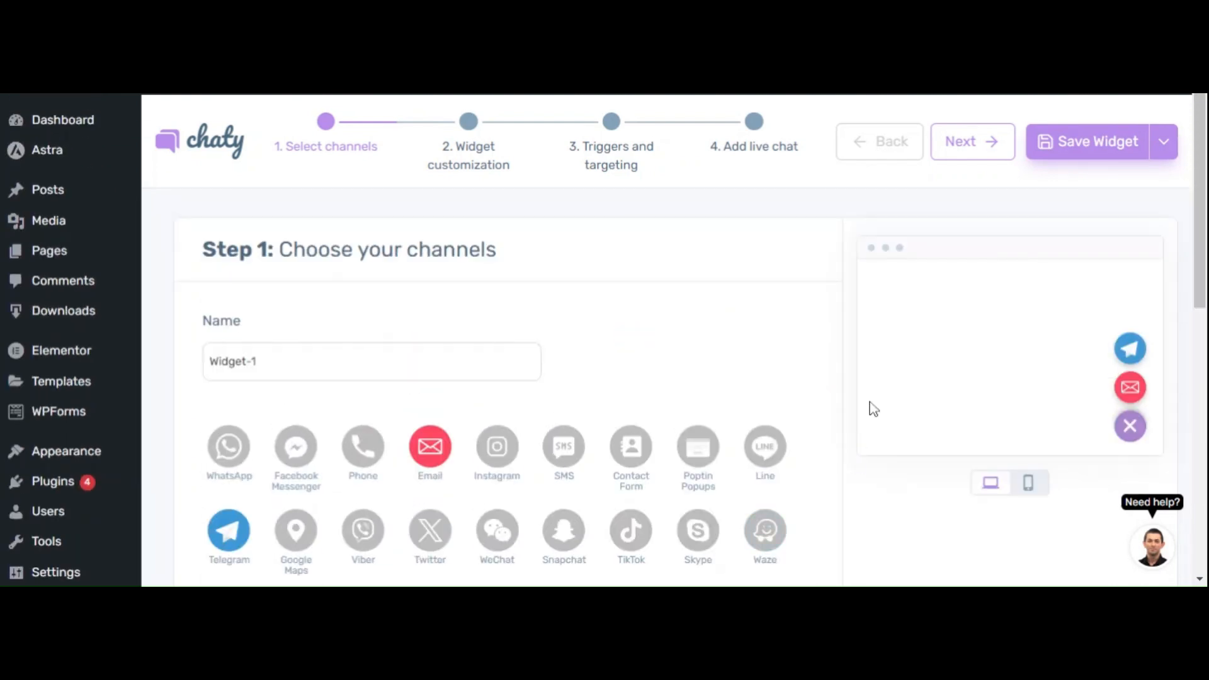
Try Widget-1 with only the Email and Telegram channels, opening their address and username fields for entry.
scroll(890, 365, down, 3)
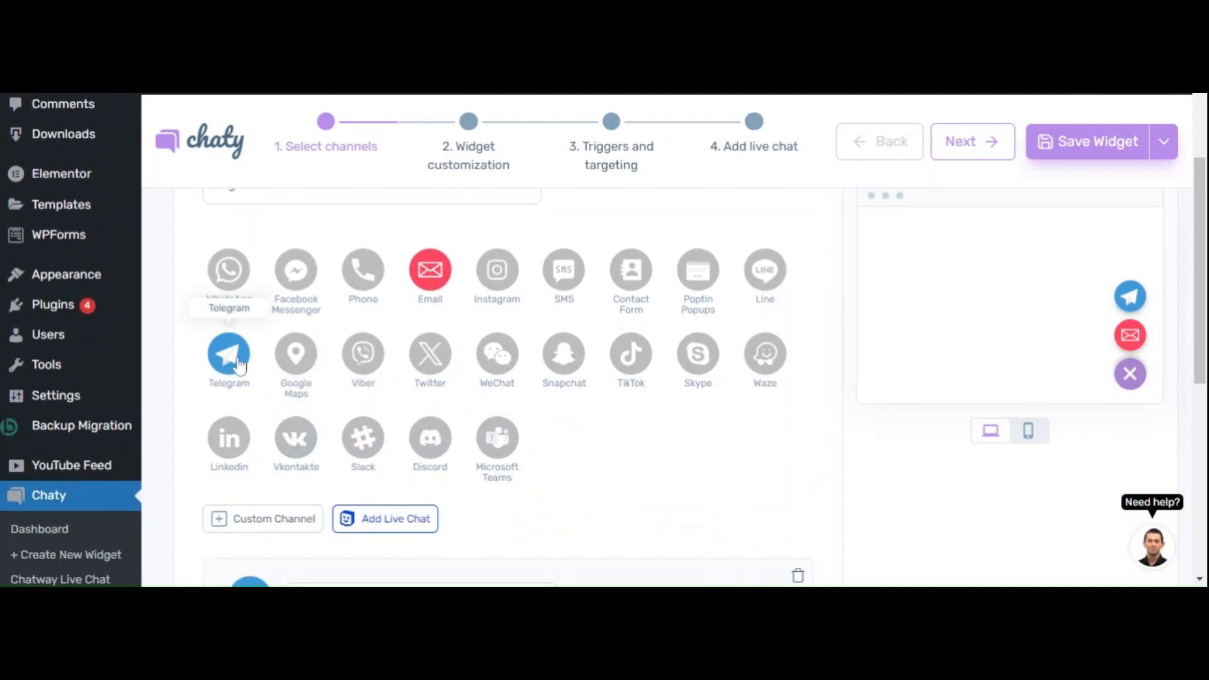
scroll(579, 463, down, 2)
click(353, 504)
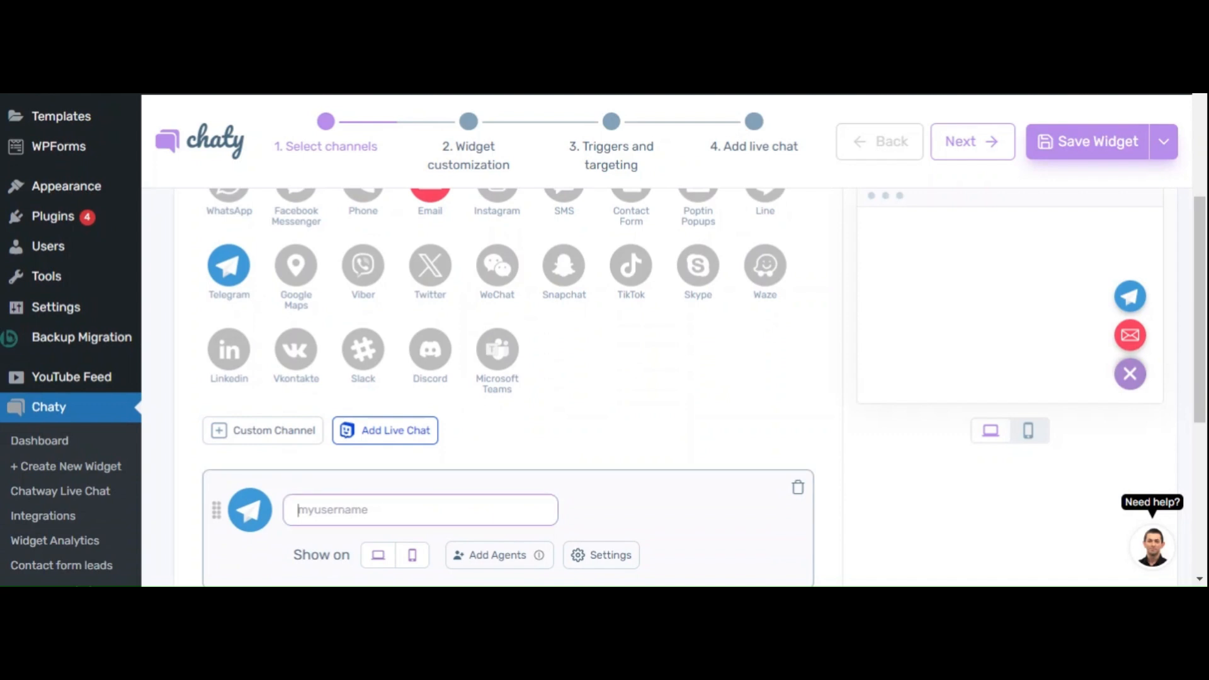
scroll(448, 327, up, 3)
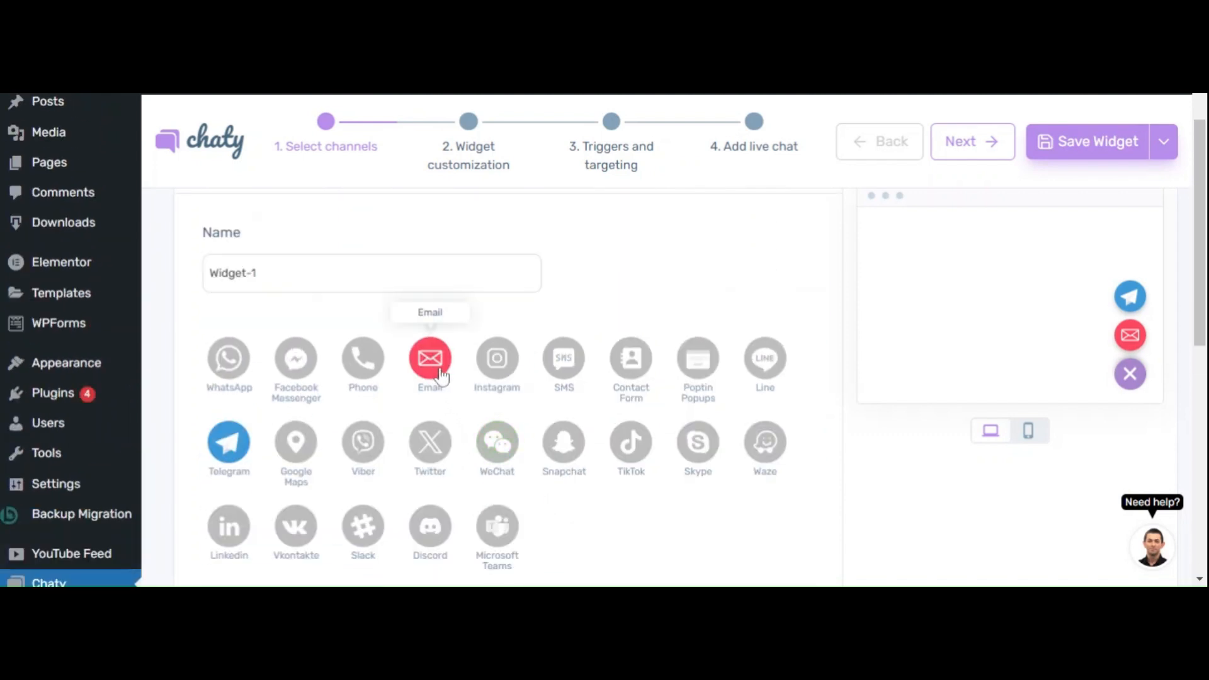
scroll(567, 453, down, 5)
click(416, 462)
scroll(910, 548, up, 1)
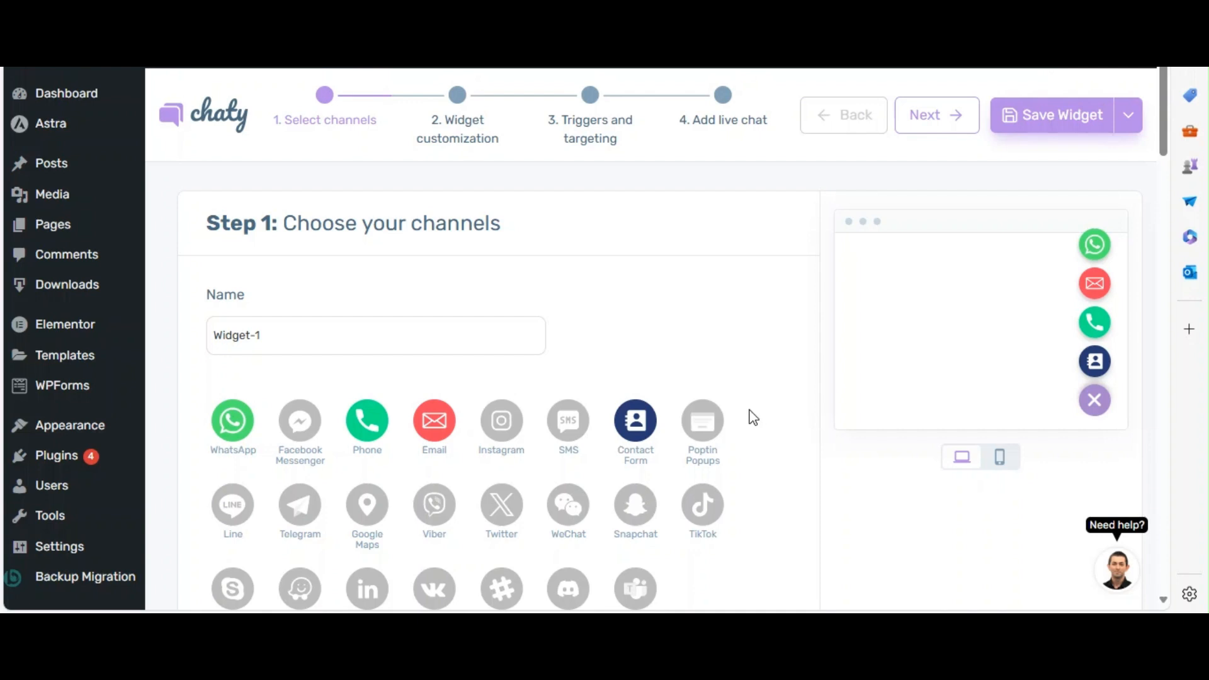
Proceed to the widget customization step and examine the widget icon, position, default state, icon color and size settings.
click(941, 116)
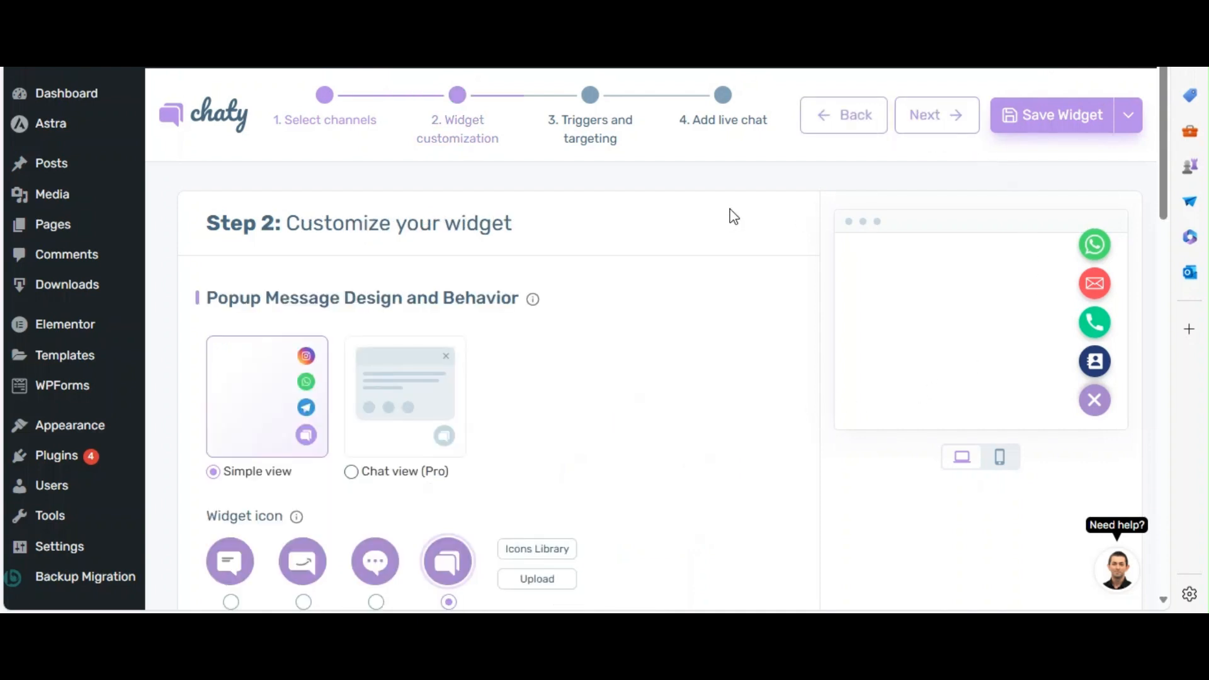
scroll(723, 216, down, 5)
scroll(777, 208, up, 1)
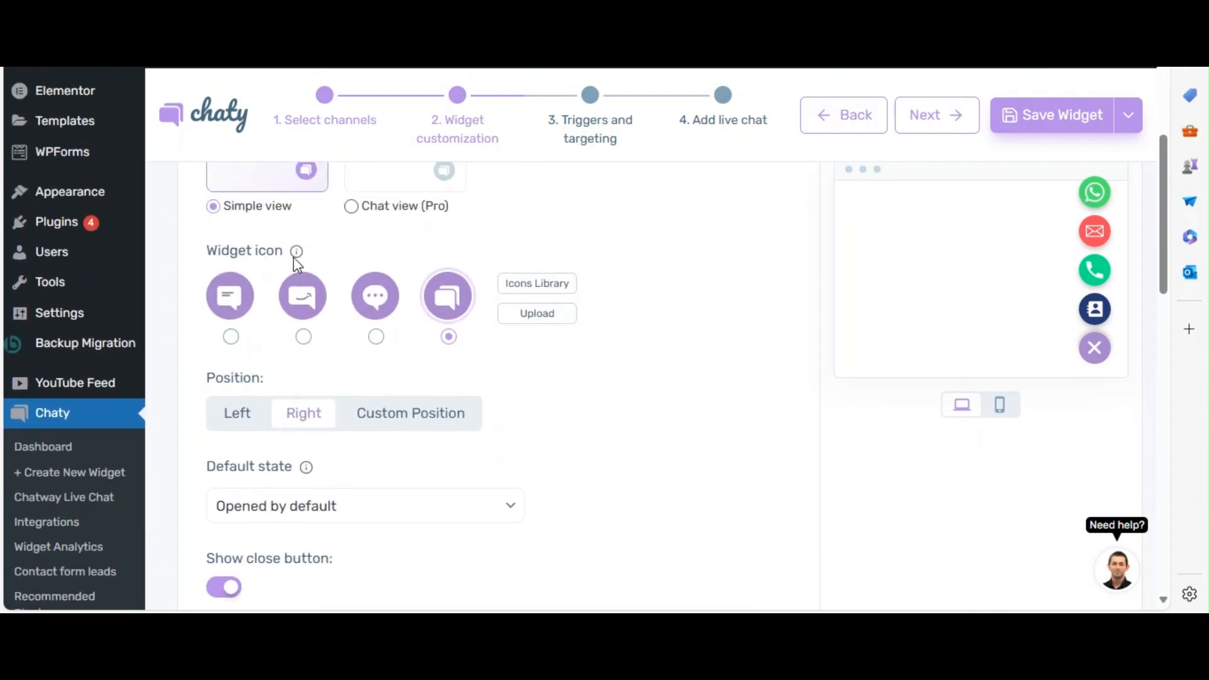
drag(281, 256, 201, 257)
drag(205, 382, 277, 383)
click(710, 354)
scroll(723, 350, down, 1)
scroll(724, 351, down, 3)
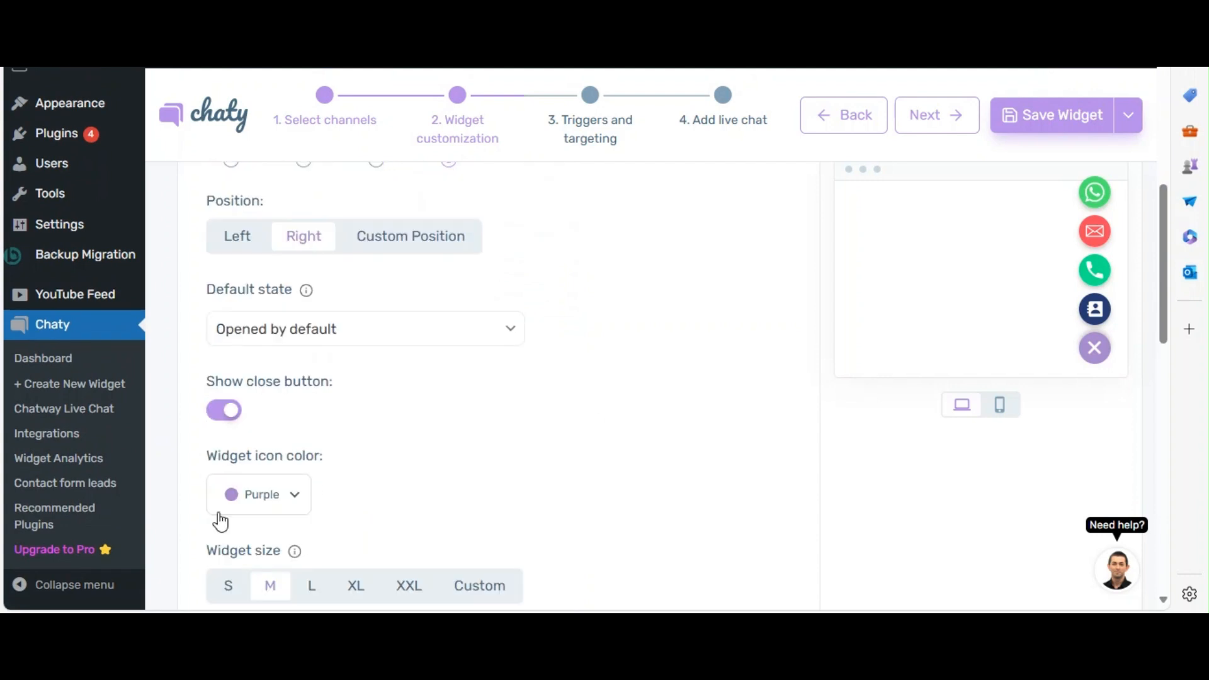
drag(329, 456, 205, 456)
drag(285, 552, 206, 555)
click(773, 441)
scroll(766, 428, up, 10)
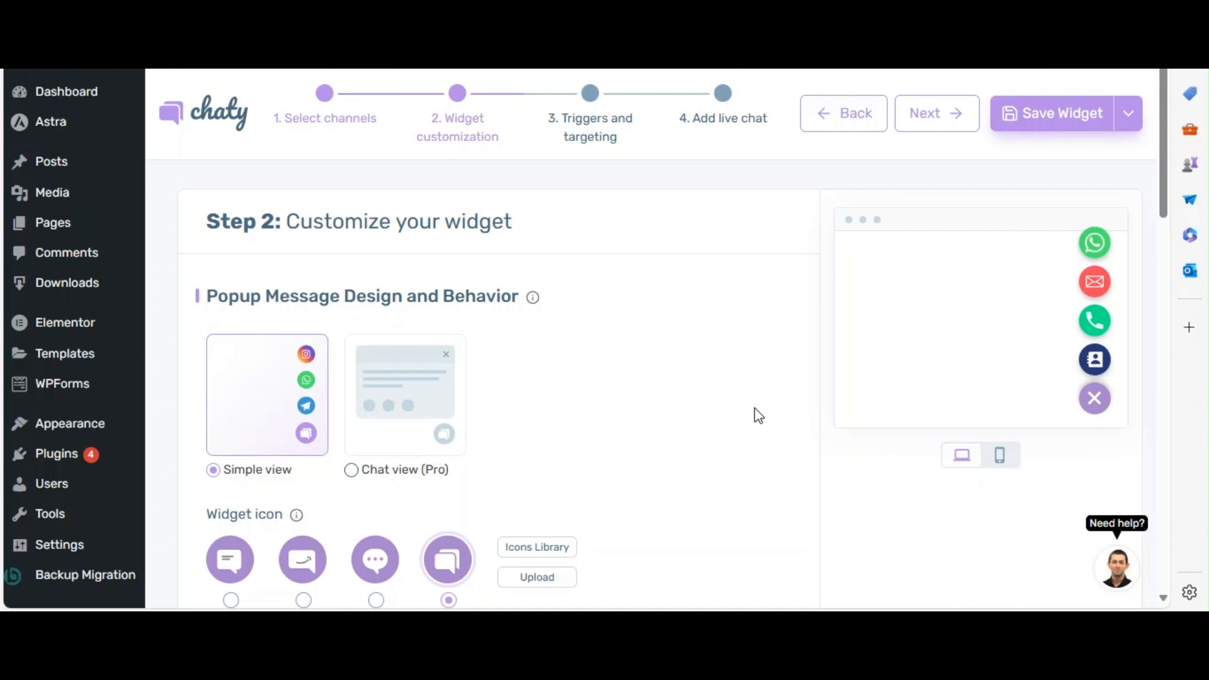
Proceed to the Triggers and targeting step of the widget setup.
click(948, 120)
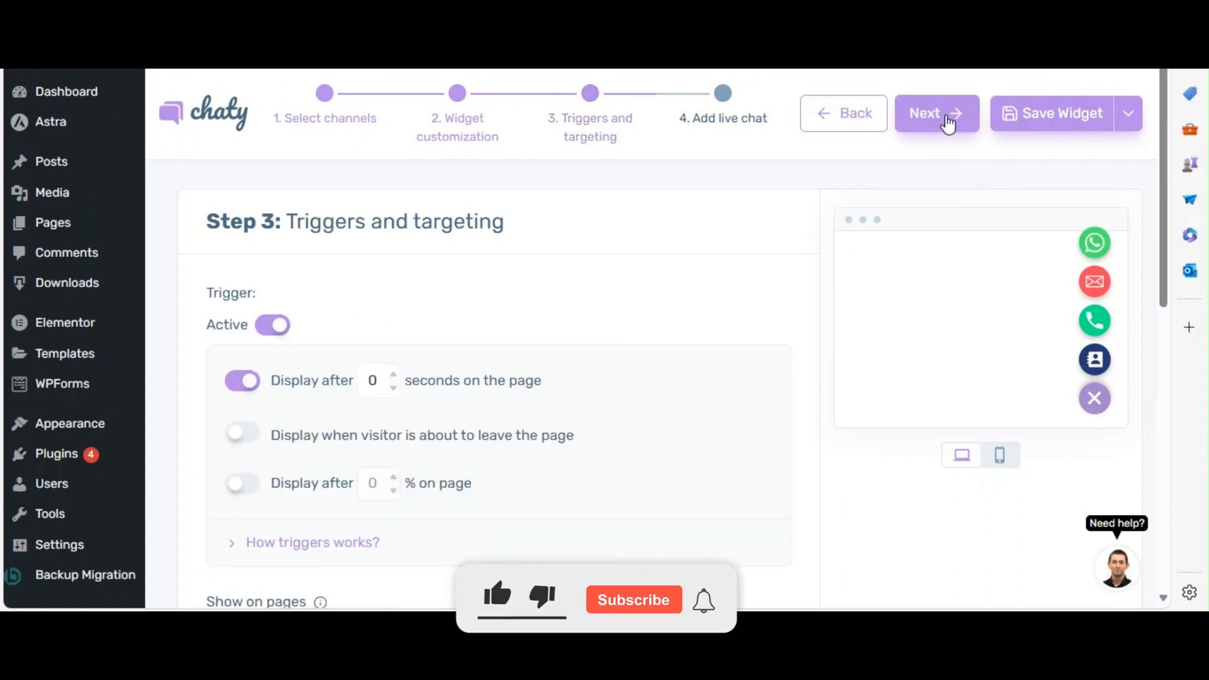
drag(523, 237, 319, 240)
click(426, 267)
Try switching the exit-intent, page-scroll percentage and seconds-delay display triggers on and off.
click(241, 434)
click(237, 437)
click(243, 492)
click(238, 492)
click(255, 386)
click(259, 391)
Look over the page, date, hours and traffic source targeting rules, and save the widget.
scroll(737, 365, down, 4)
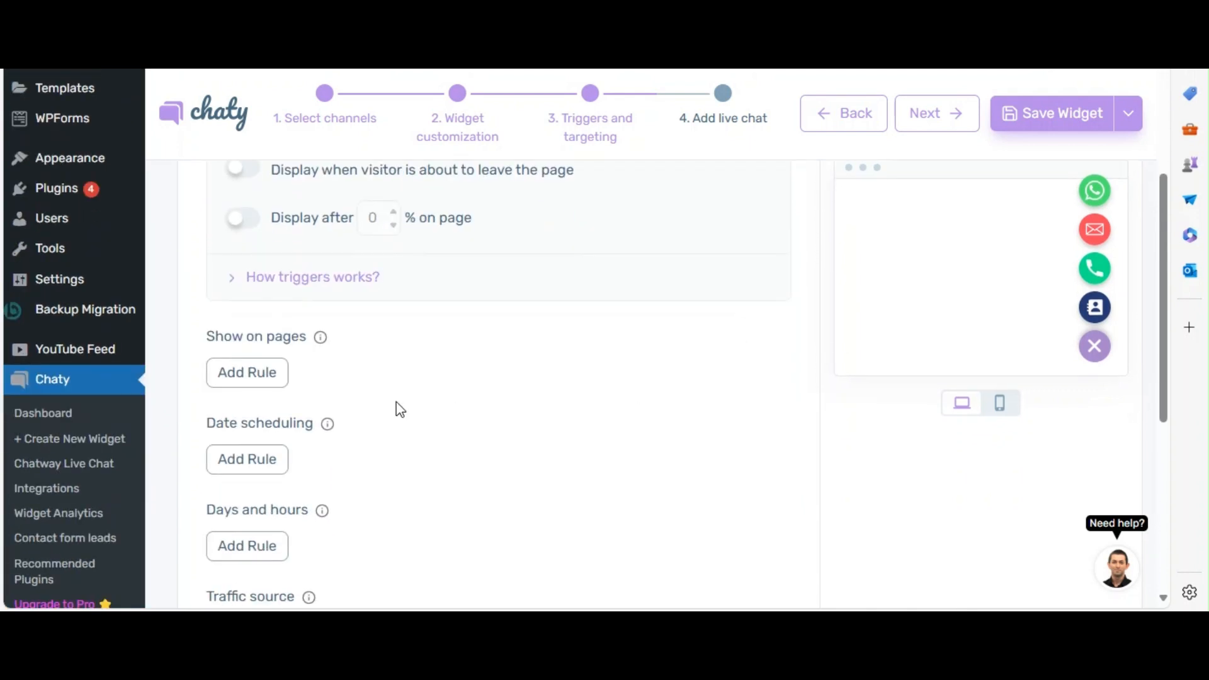
scroll(800, 250, up, 4)
scroll(795, 239, down, 4)
scroll(789, 222, up, 4)
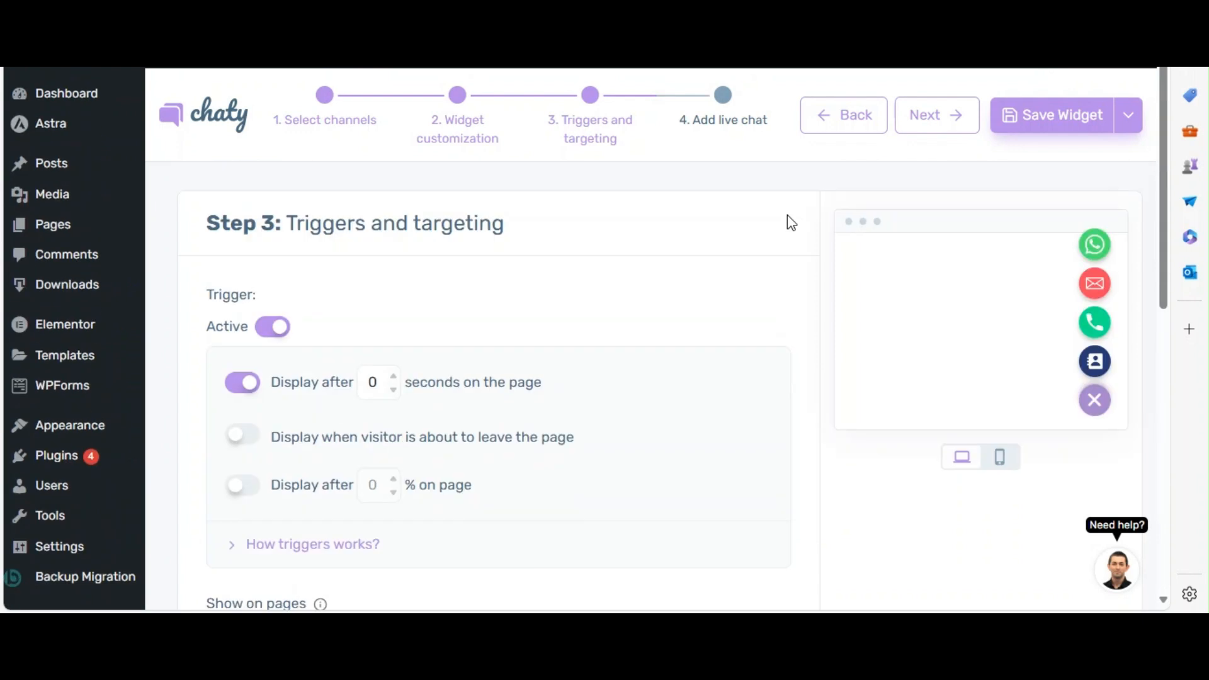
click(1061, 120)
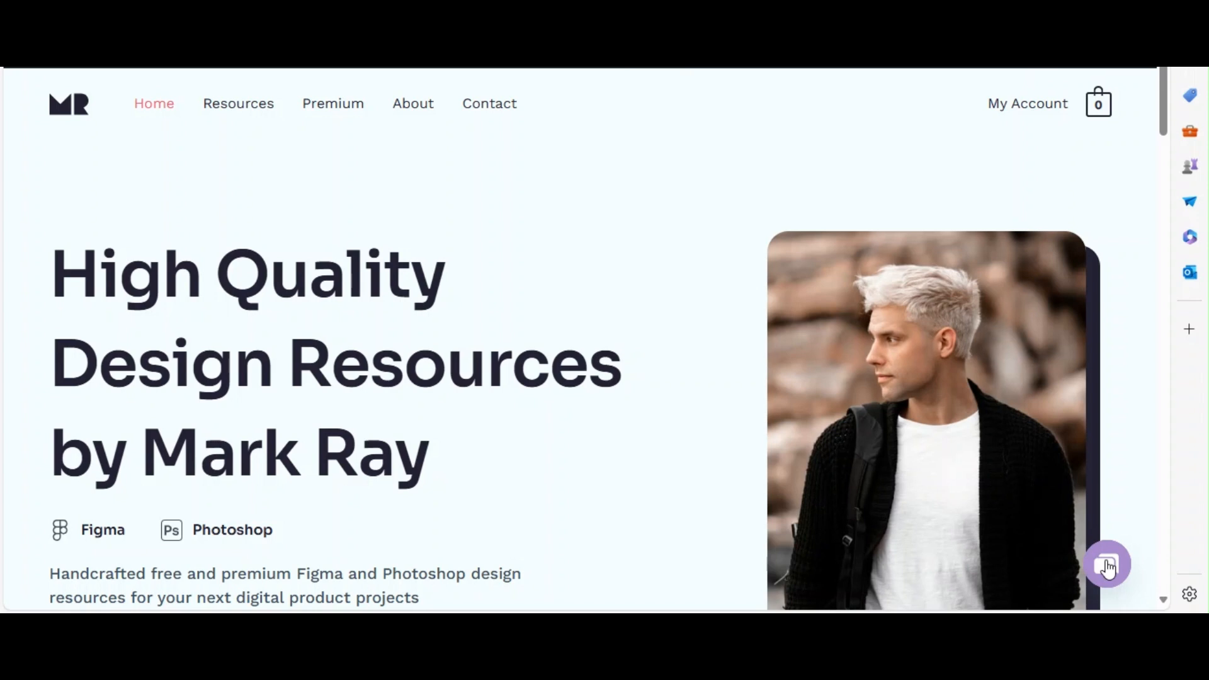
Check the saved chat widget on the website by expanding and collapsing its channel list.
click(1109, 571)
click(1108, 566)
click(1111, 573)
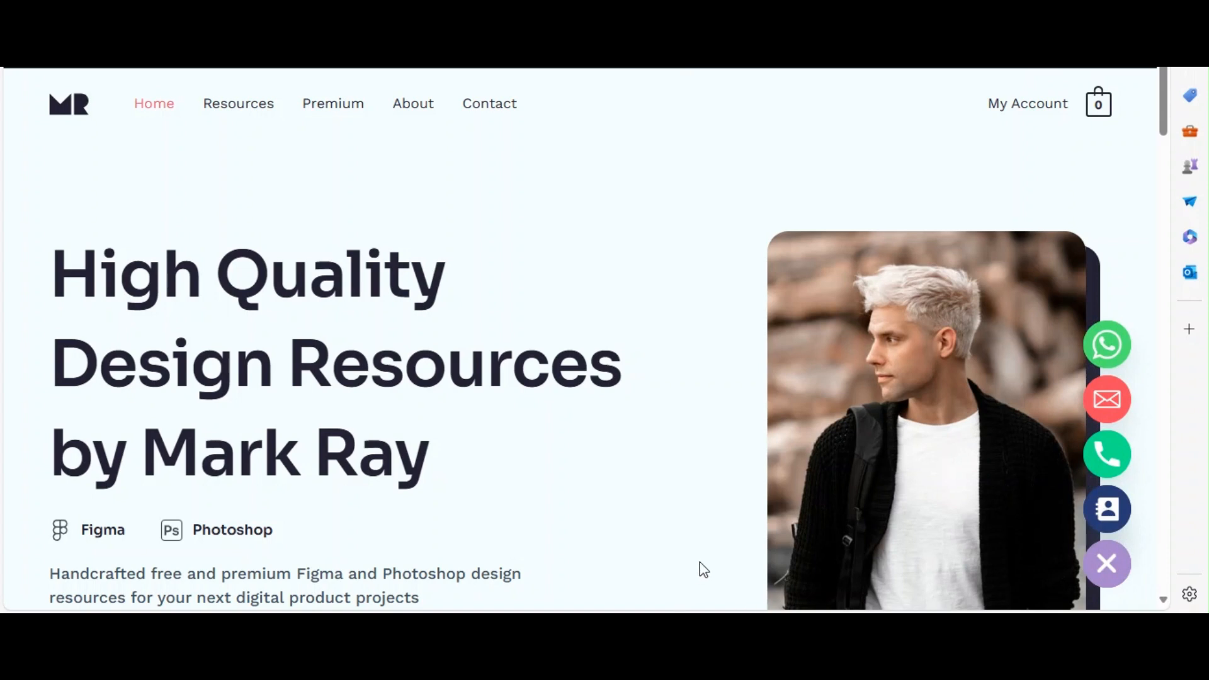
Check the live widget's Contact Form and WhatsApp channels by opening and closing each one.
click(1107, 508)
click(1119, 130)
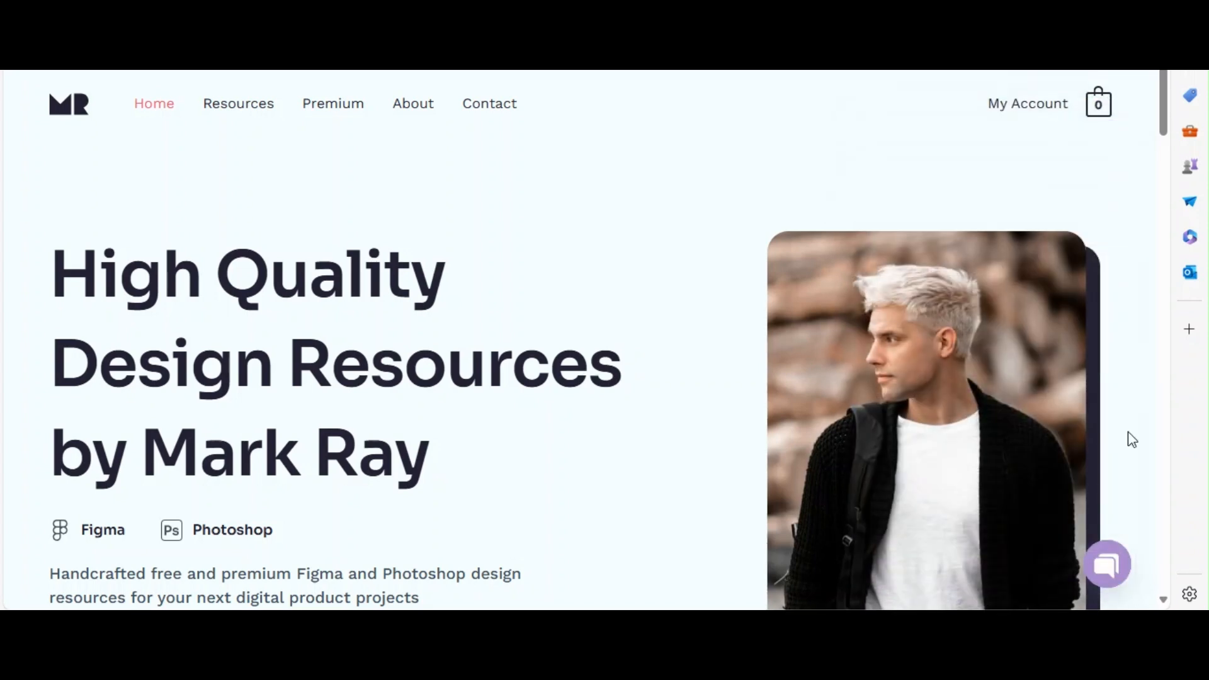
click(1107, 345)
click(1114, 207)
Check the floating chat widget while moving through the home page, expanding and collapsing its channel list.
scroll(1123, 217, down, 2)
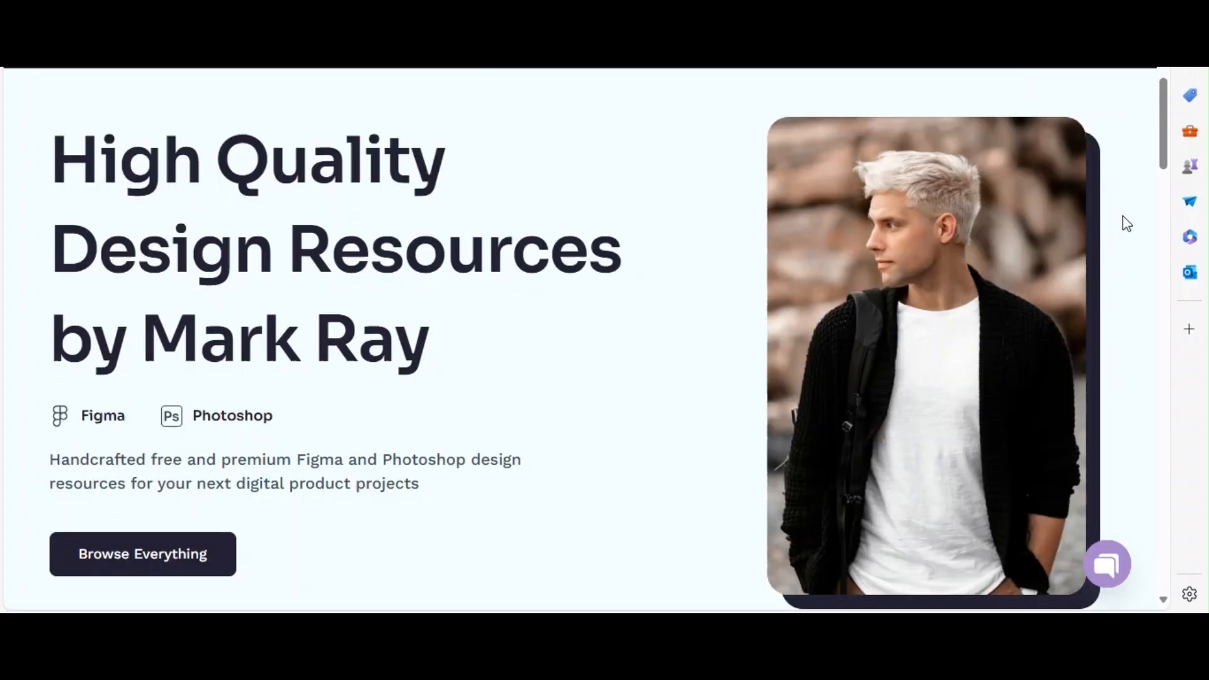
scroll(1127, 223, up, 2)
click(1110, 565)
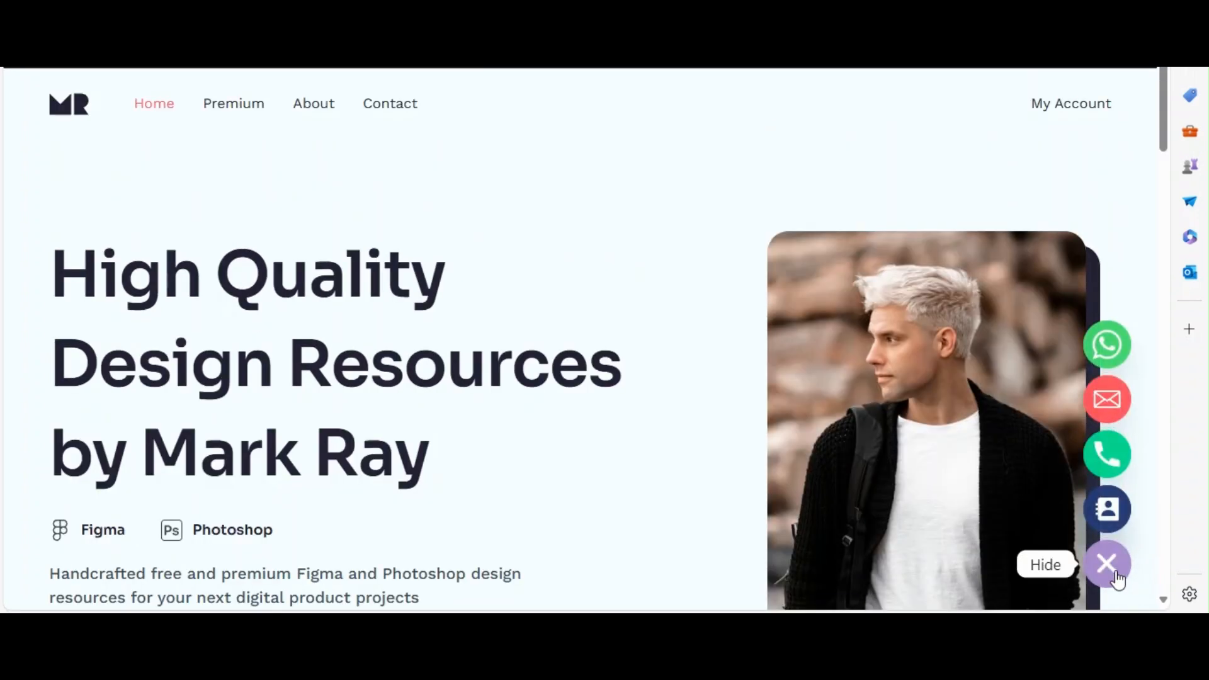
click(1116, 577)
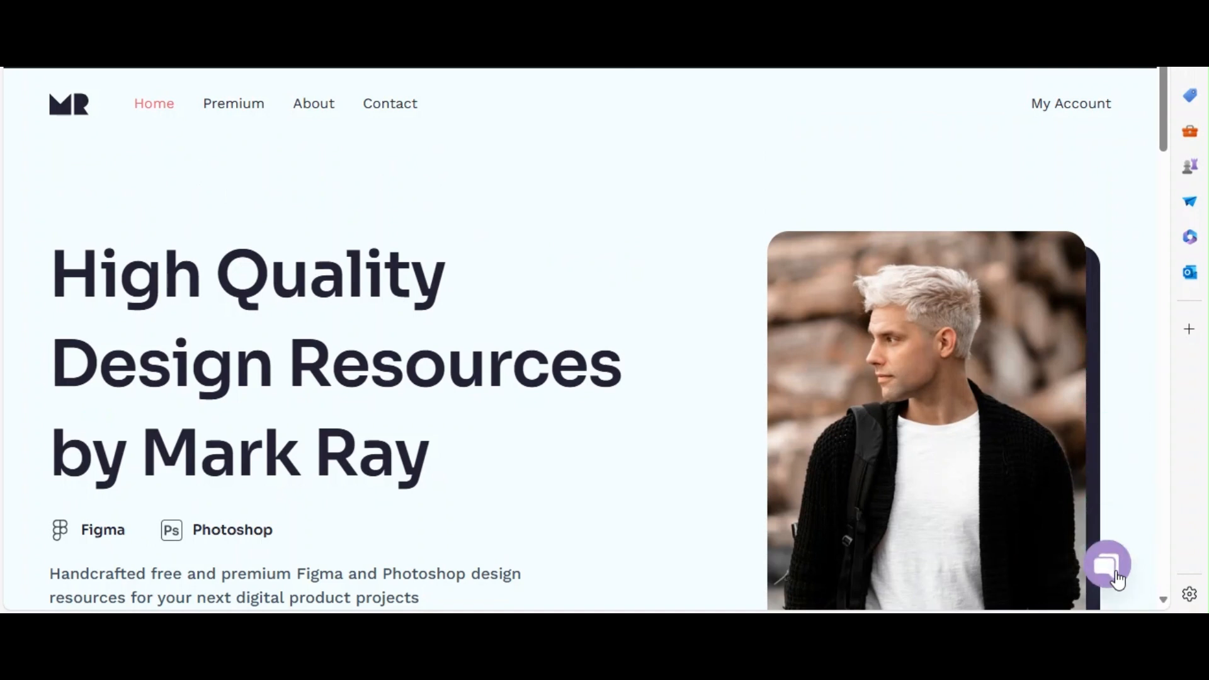
click(1115, 576)
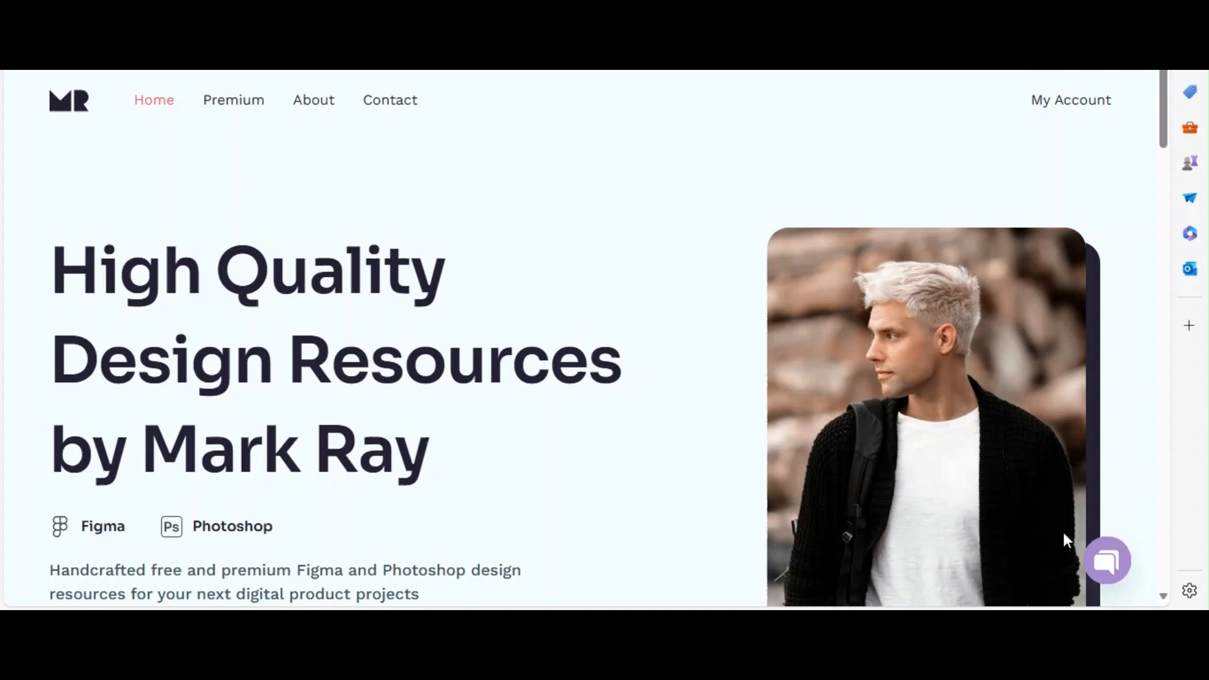
click(1119, 559)
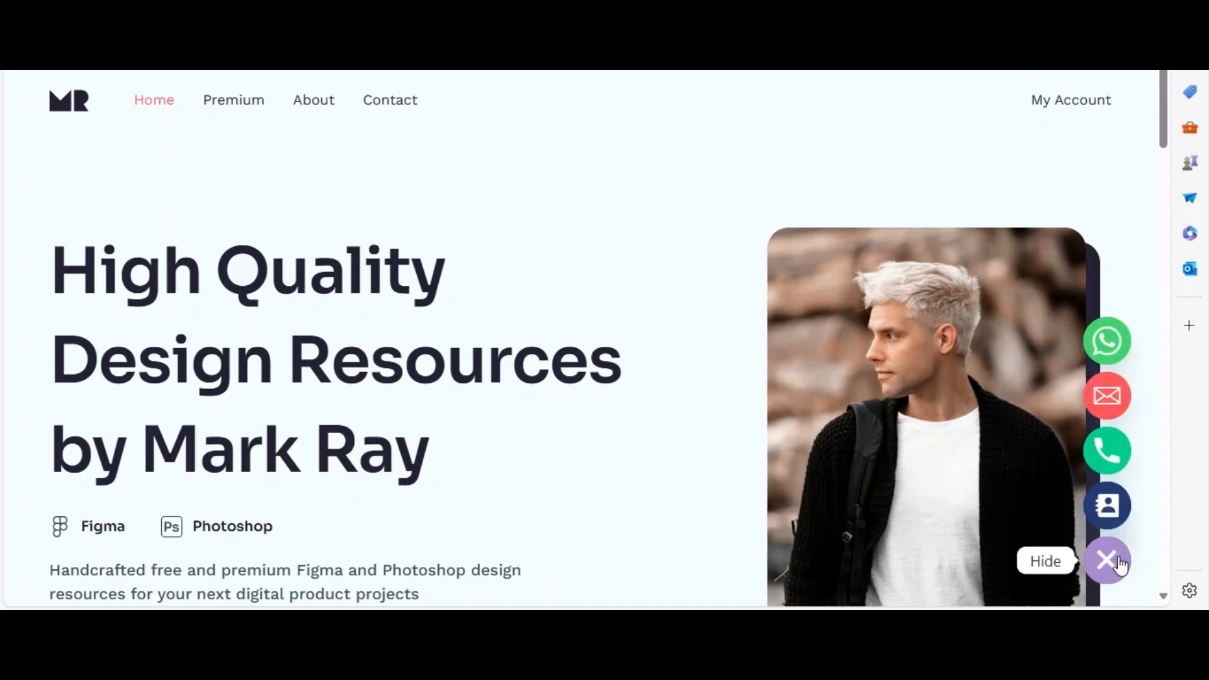
click(1119, 563)
click(1120, 565)
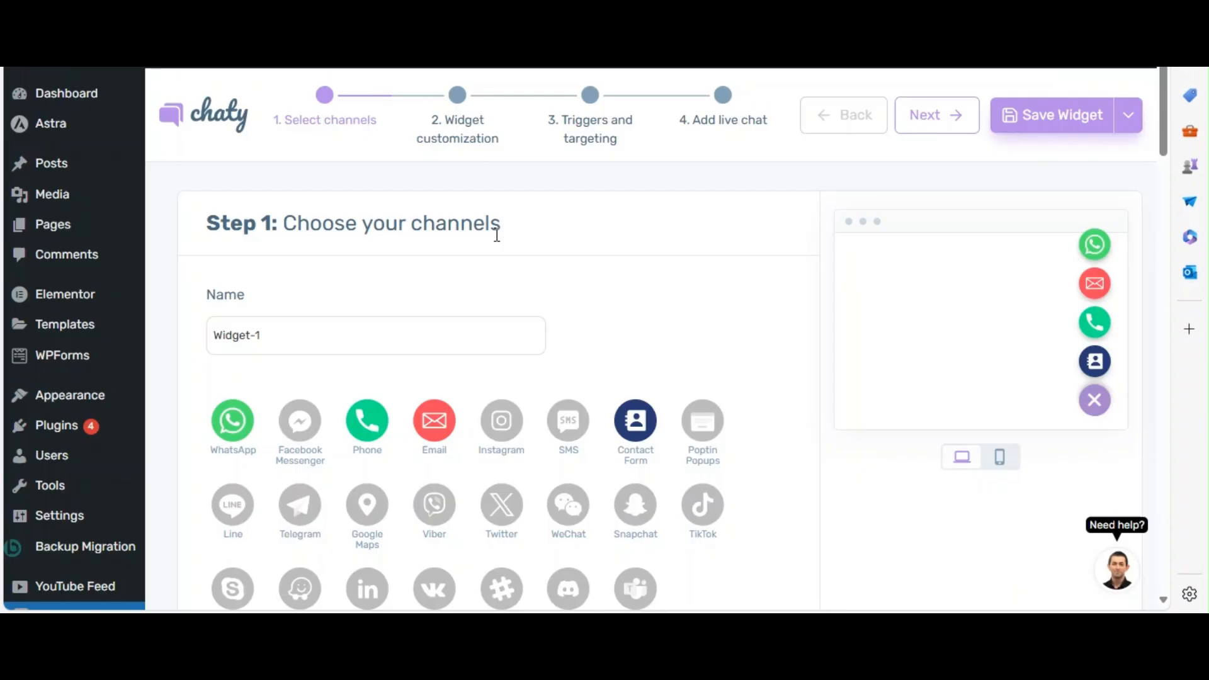
Review the available channels in the Choose your channels step of the Chaty widget setup.
drag(497, 236, 288, 230)
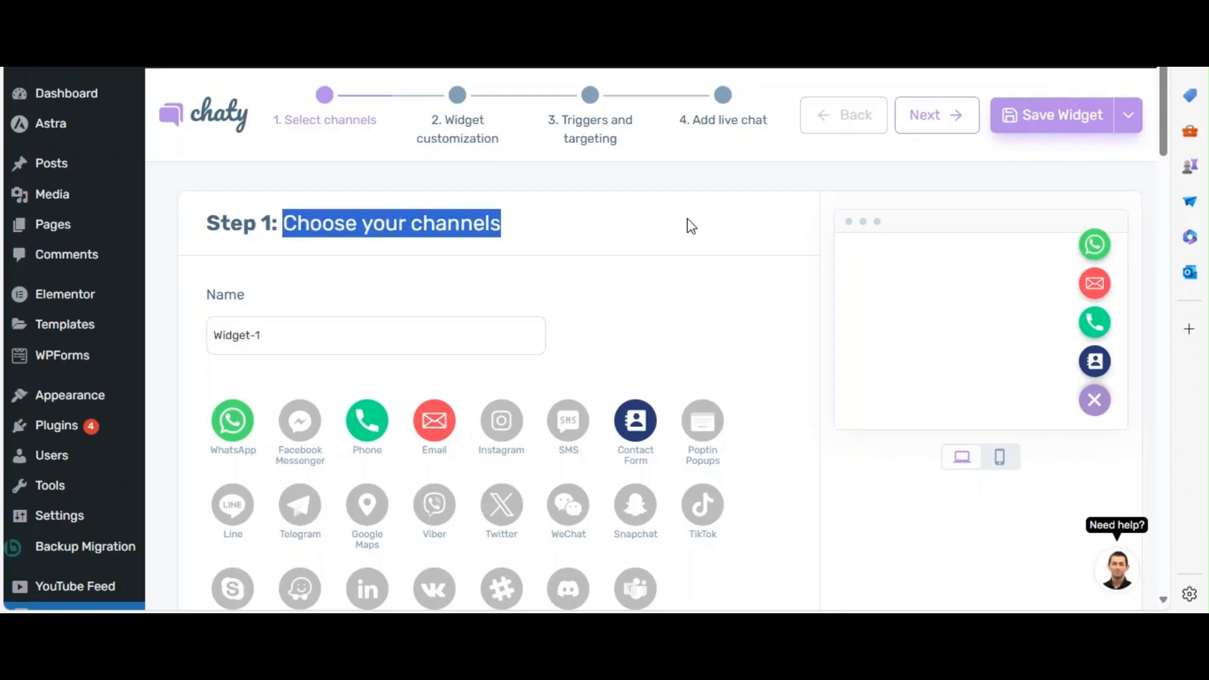
click(748, 286)
scroll(750, 287, down, 3)
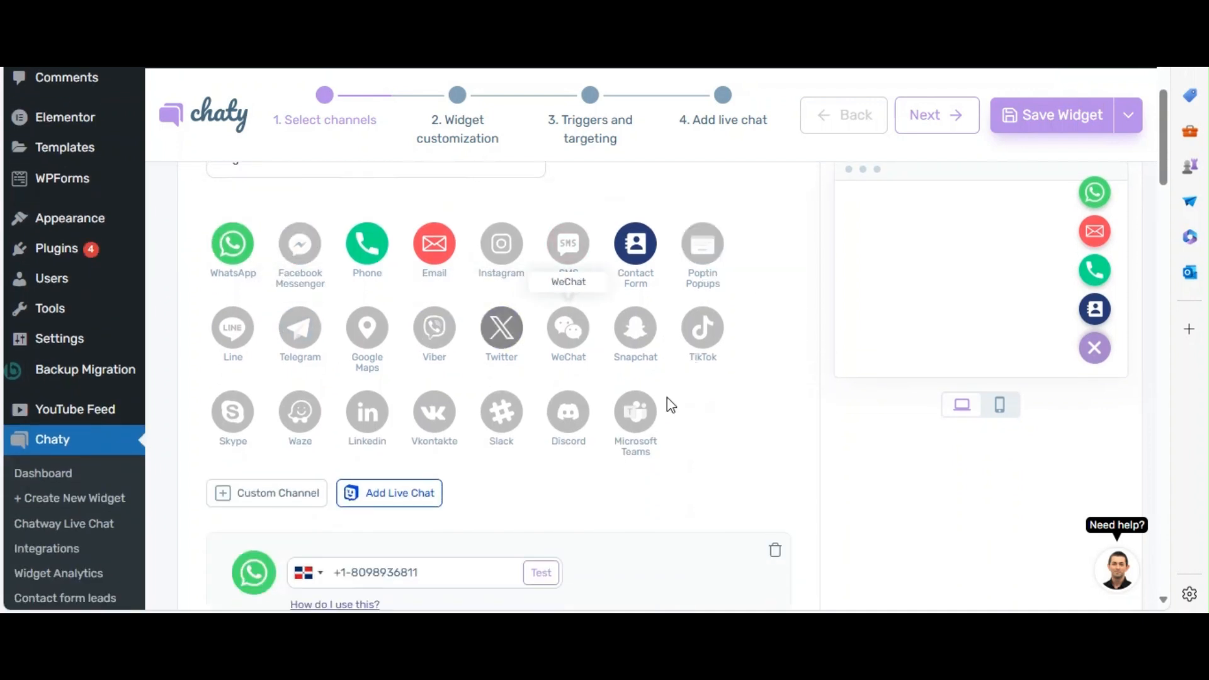
scroll(995, 388, down, 5)
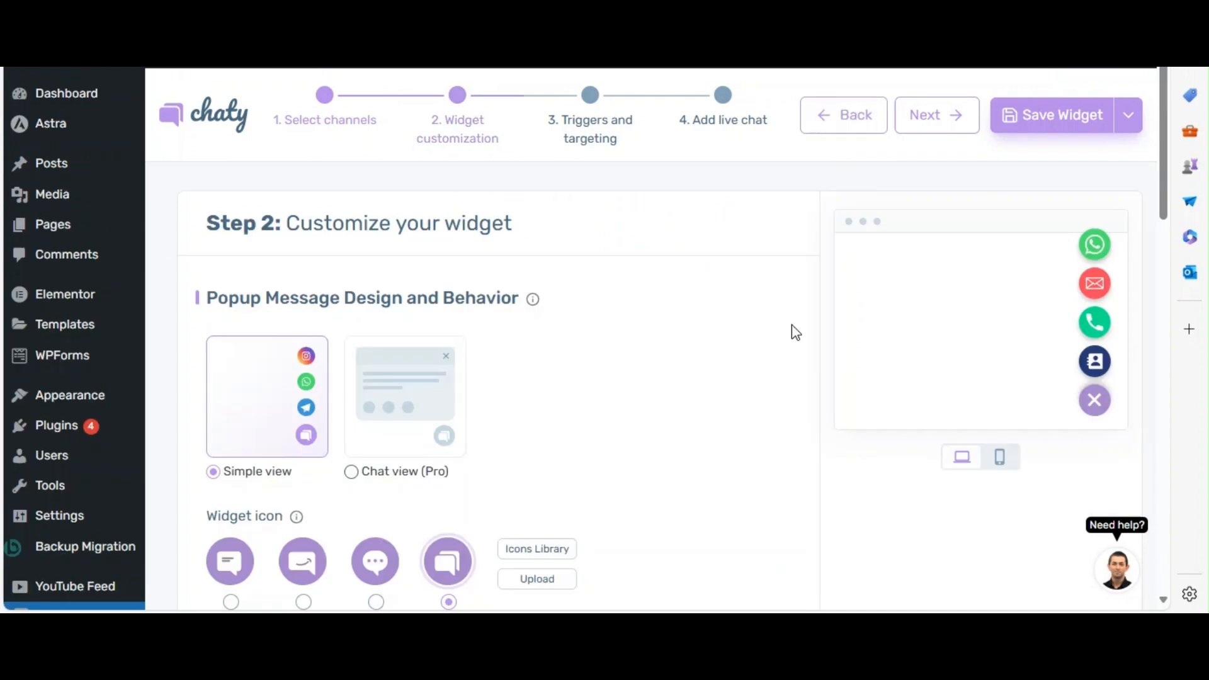
Review the icon, color, size and call-to-action options in the Customize your widget step.
drag(285, 223, 623, 232)
click(625, 235)
scroll(626, 236, down, 2)
scroll(626, 235, down, 8)
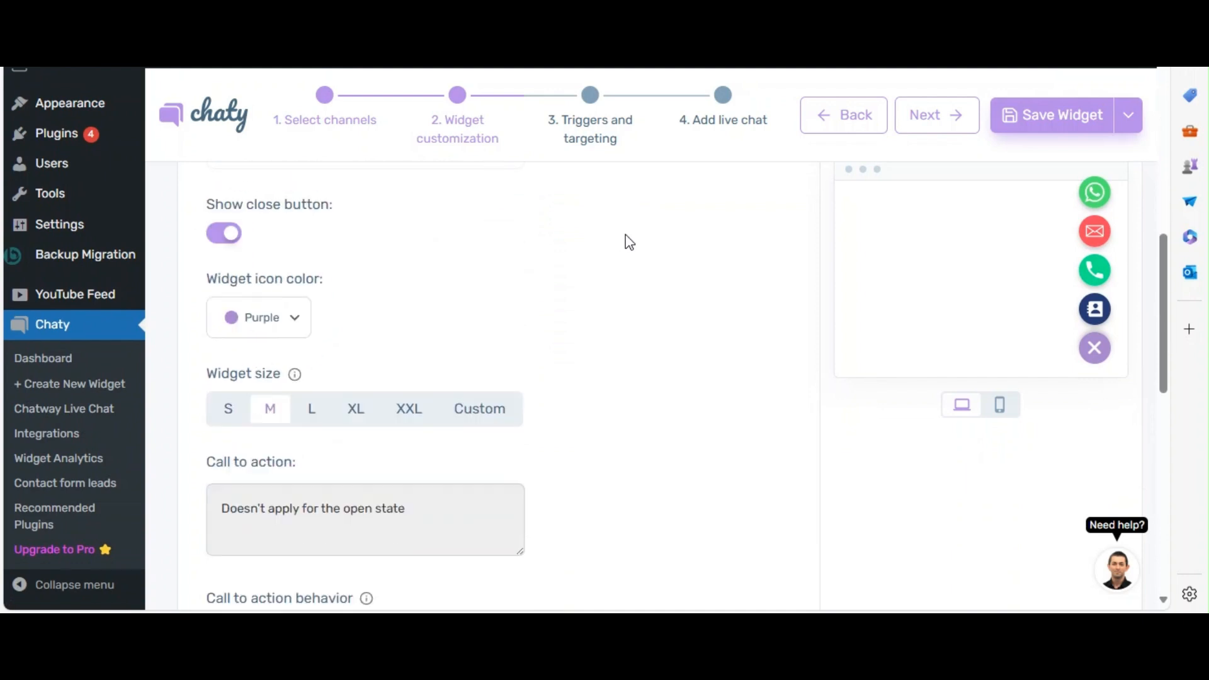
scroll(625, 235, down, 2)
scroll(625, 234, up, 11)
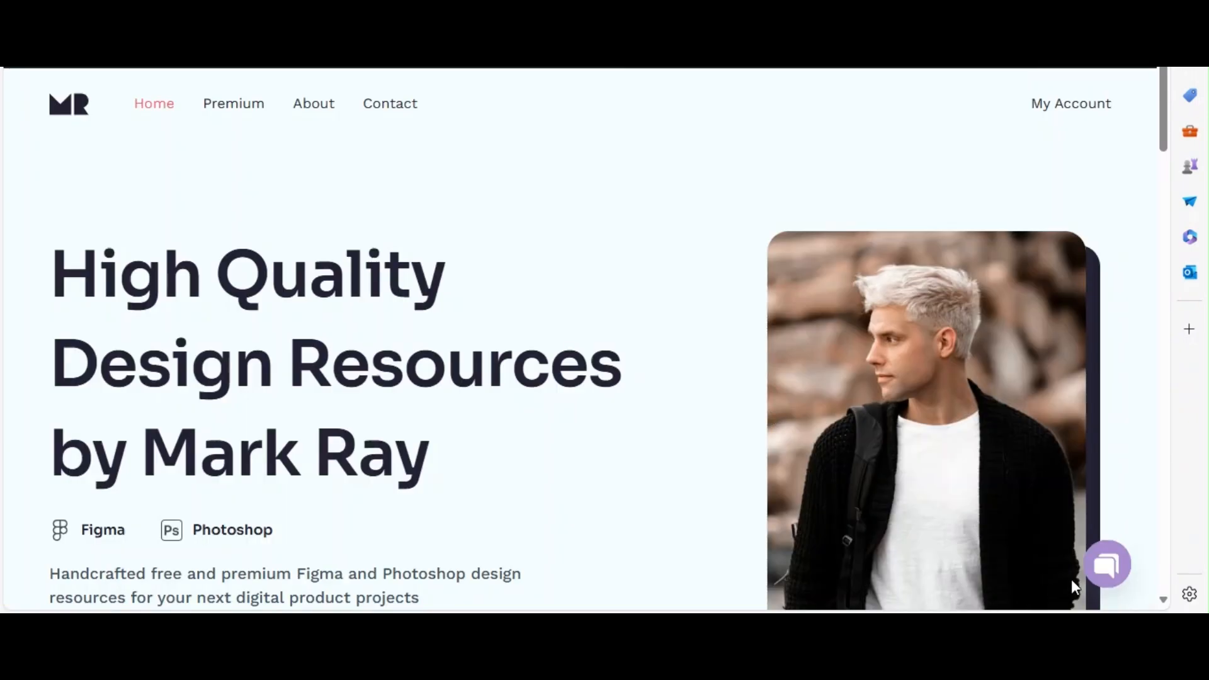
Expand the chat widget on the live website and test opening and closing its Contact Form.
click(1108, 581)
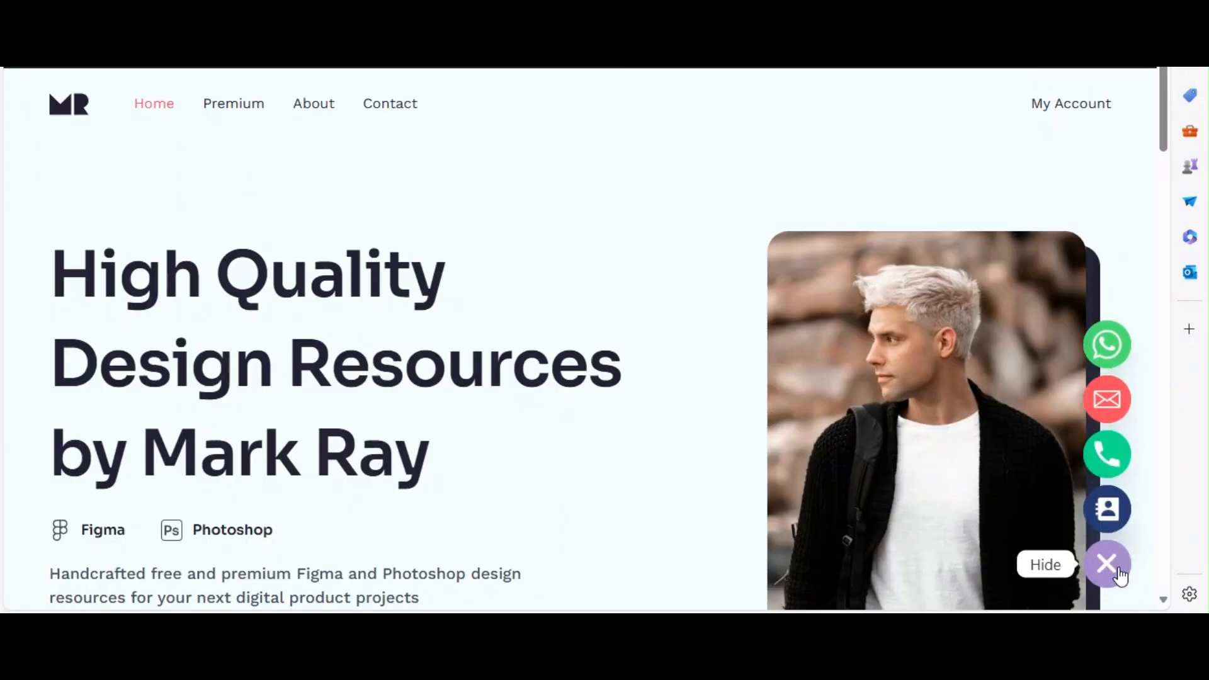
click(1107, 565)
click(1107, 564)
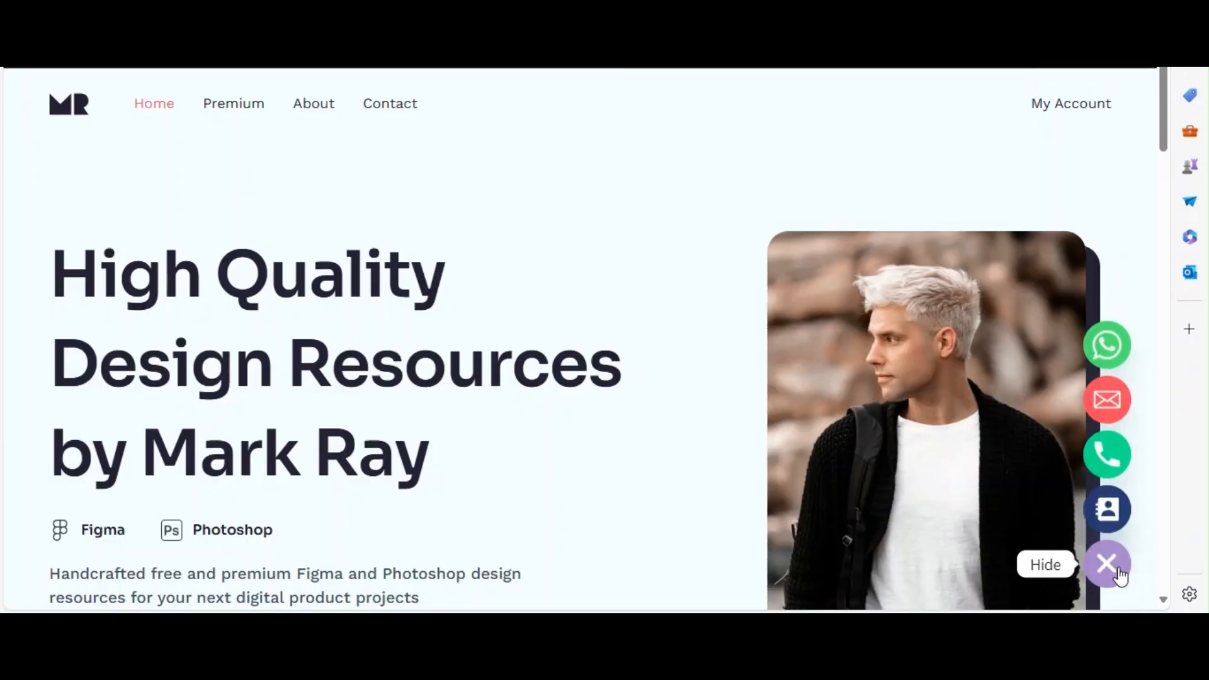
click(1107, 509)
click(1119, 124)
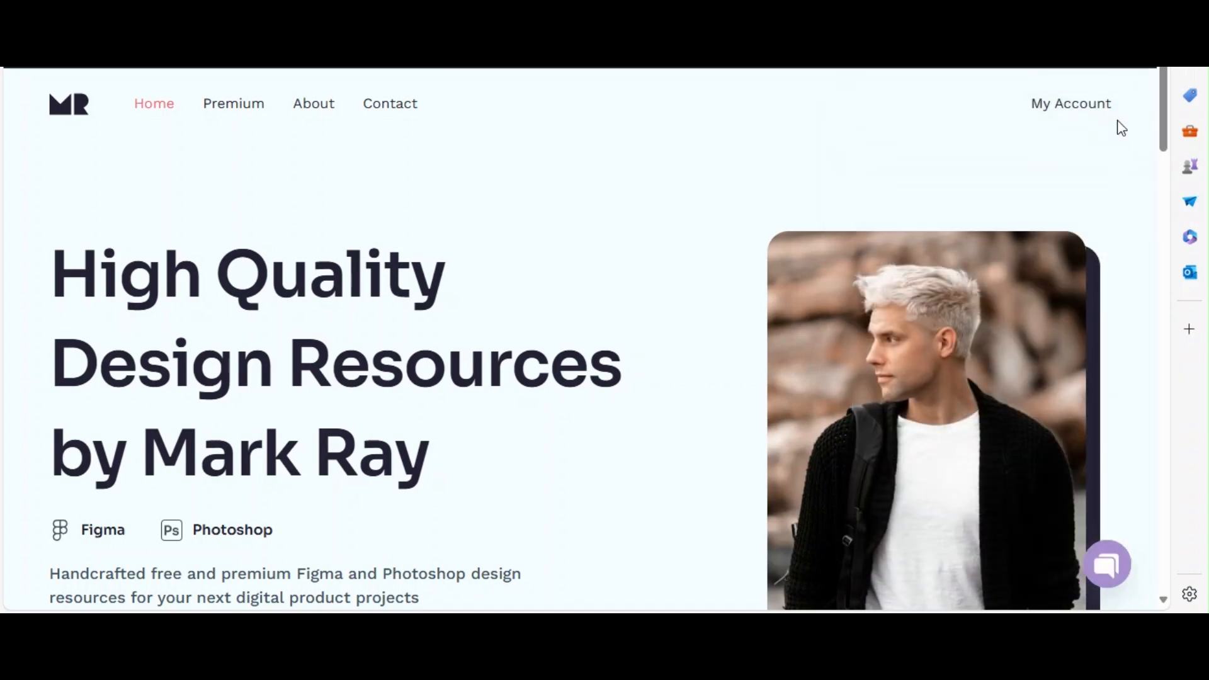
Test the WhatsApp chat window from the live widget's channel list and close it.
click(1110, 571)
click(1109, 343)
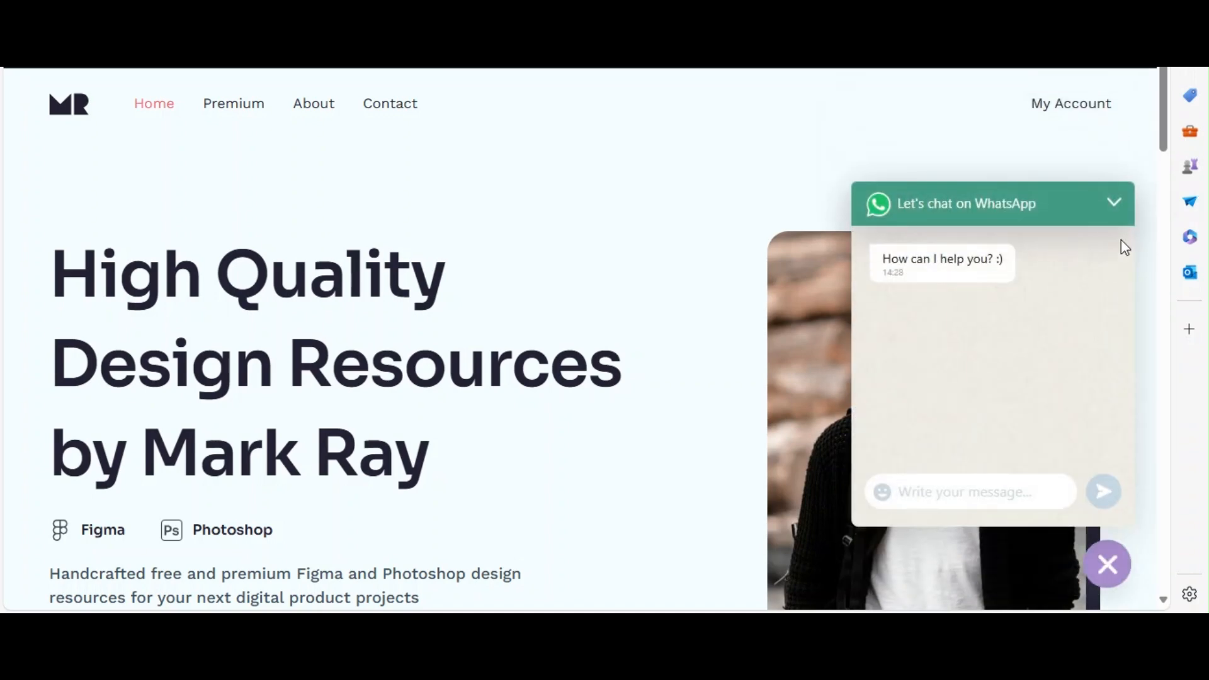
click(1115, 202)
click(1102, 585)
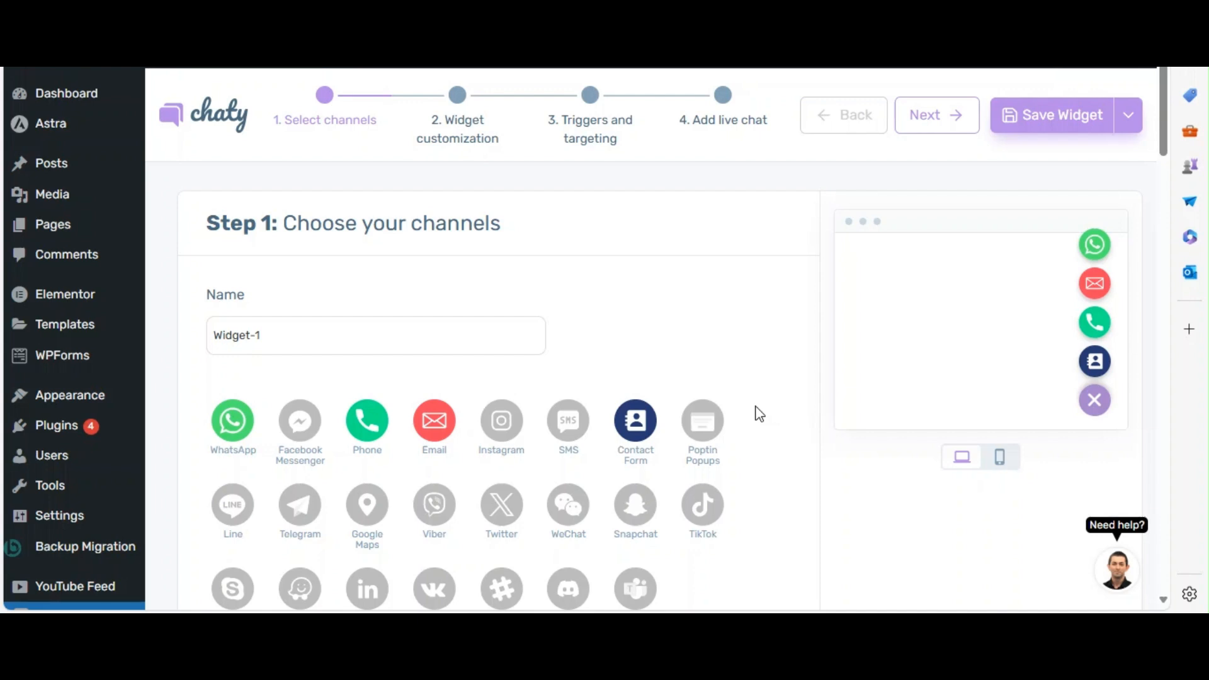
Walk through the Chaty widget setup from choosing channels through customization to the Triggers and targeting step.
drag(490, 227, 286, 228)
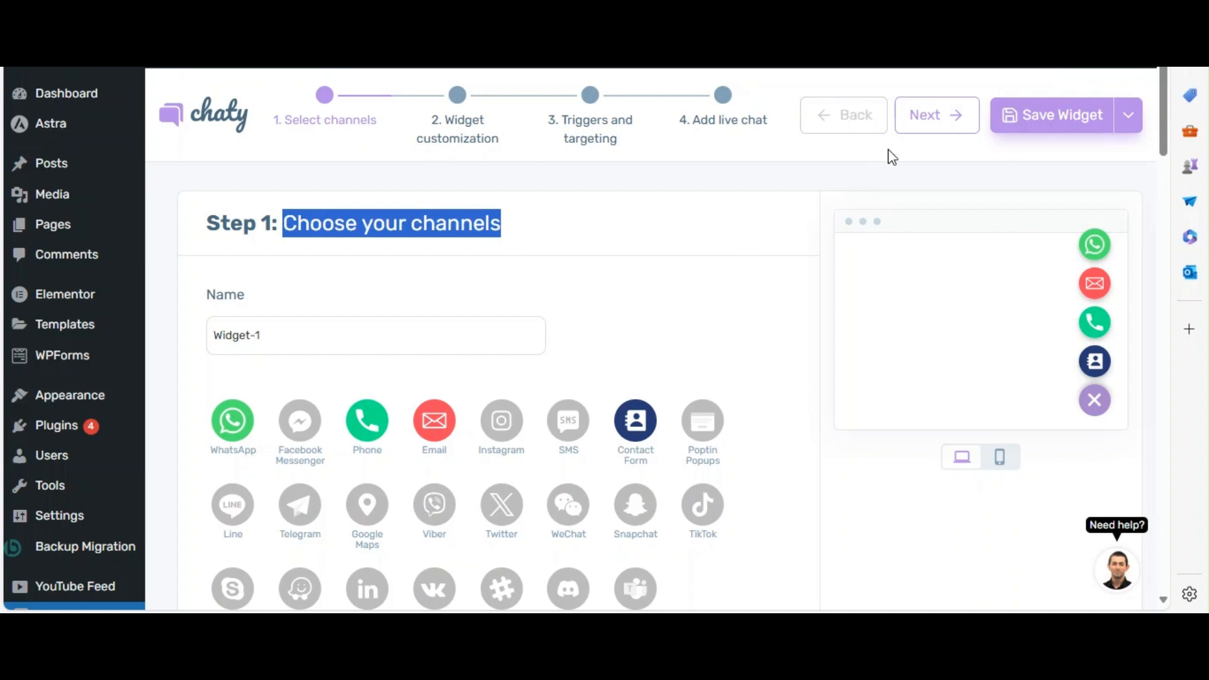
click(916, 116)
drag(524, 228, 291, 232)
click(702, 217)
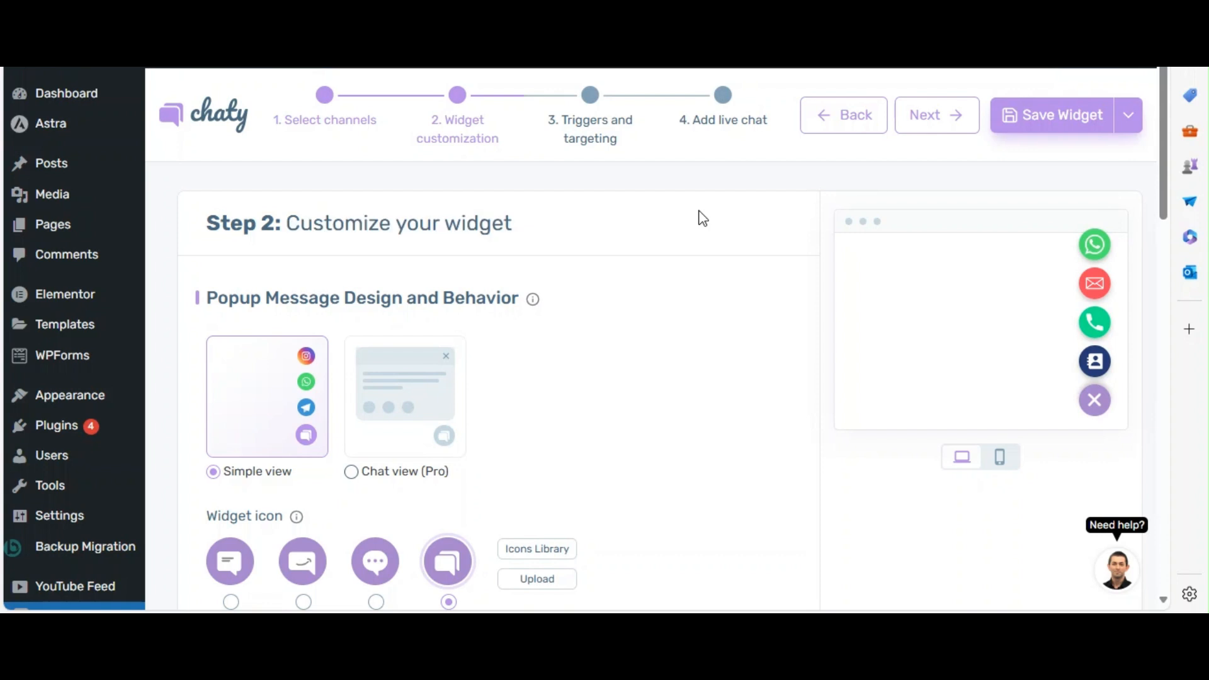
click(918, 128)
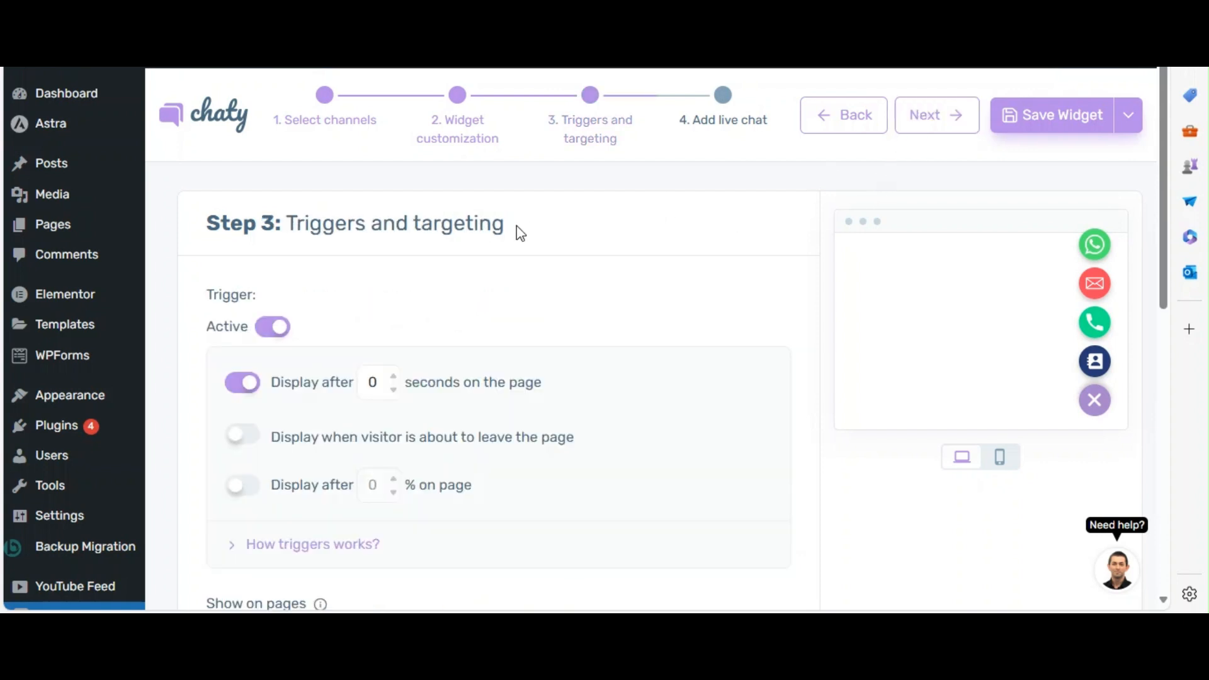
drag(471, 224, 287, 228)
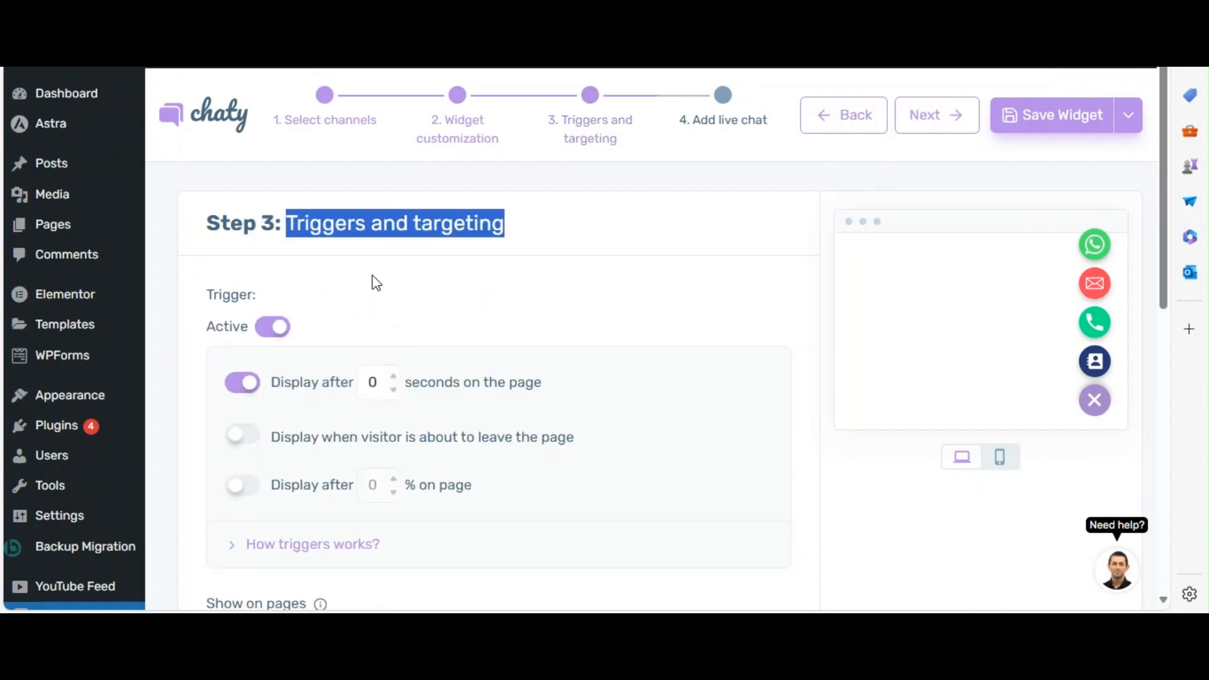